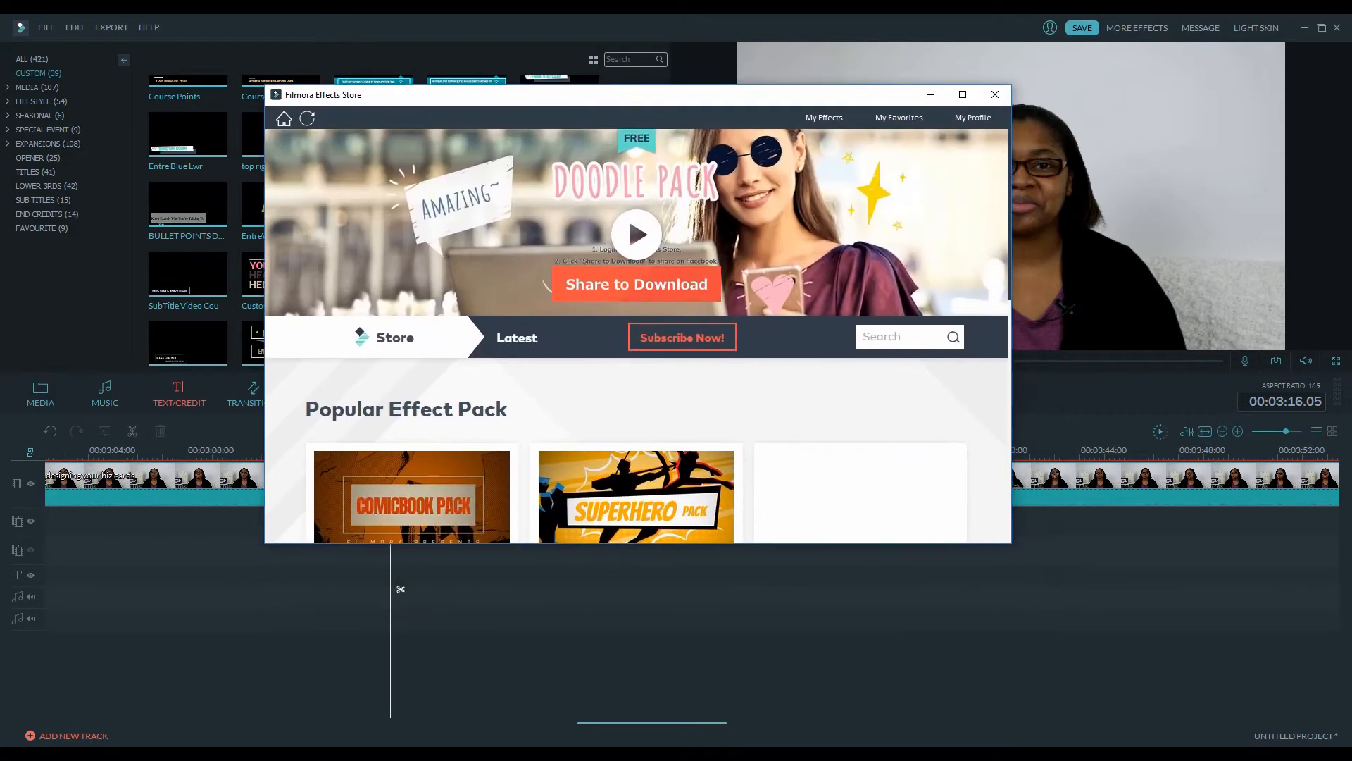
# Browse the popular and free effect packs in the Filmora Effects Store, then close the store window
pyautogui.scroll(-6, 638, 331)
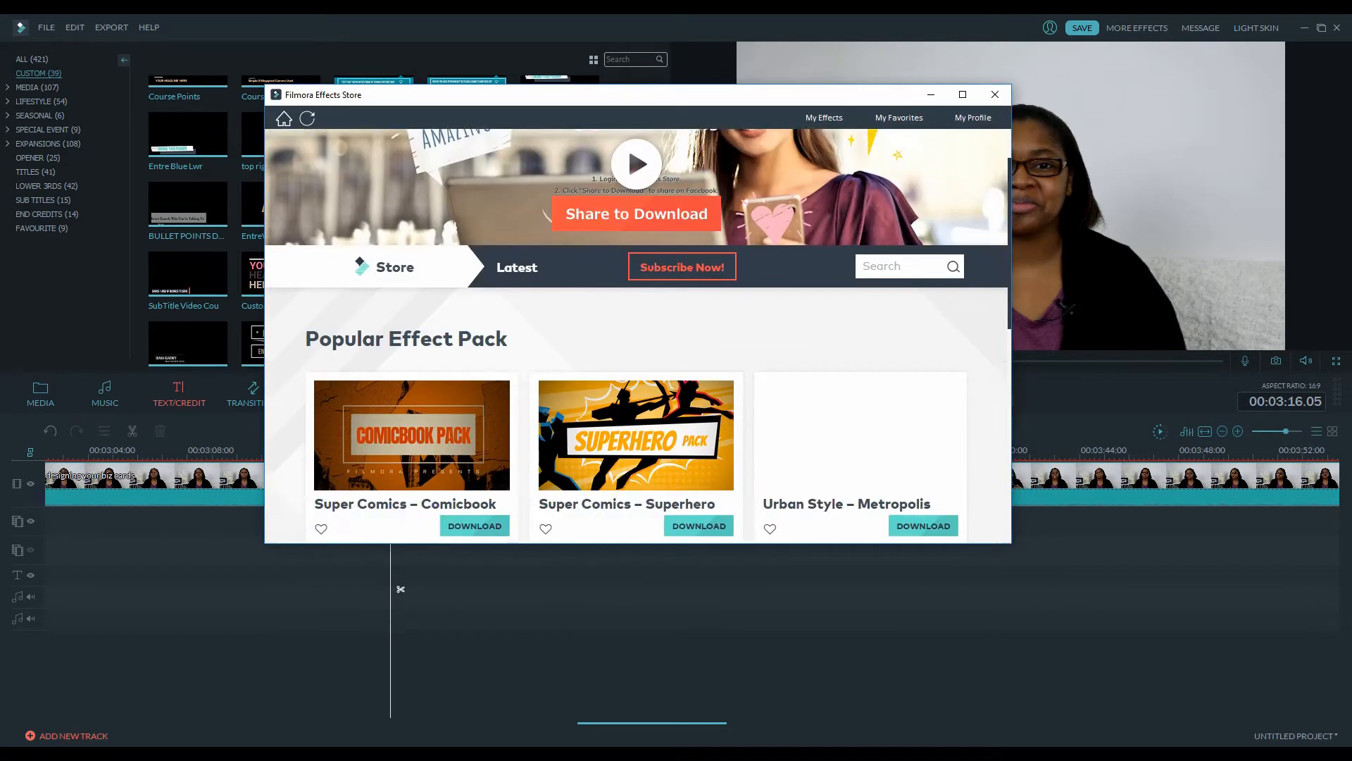
pyautogui.scroll(4, 638, 331)
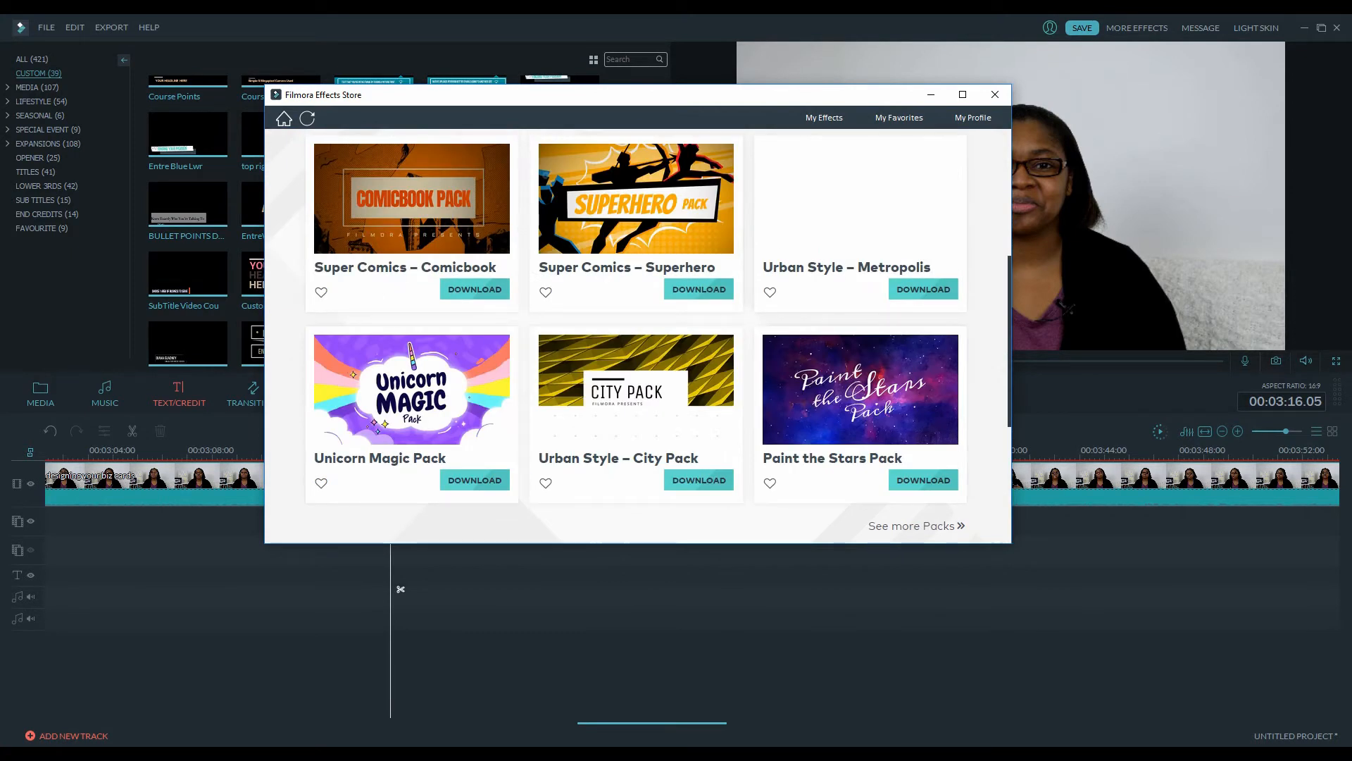
pyautogui.scroll(4, 637, 331)
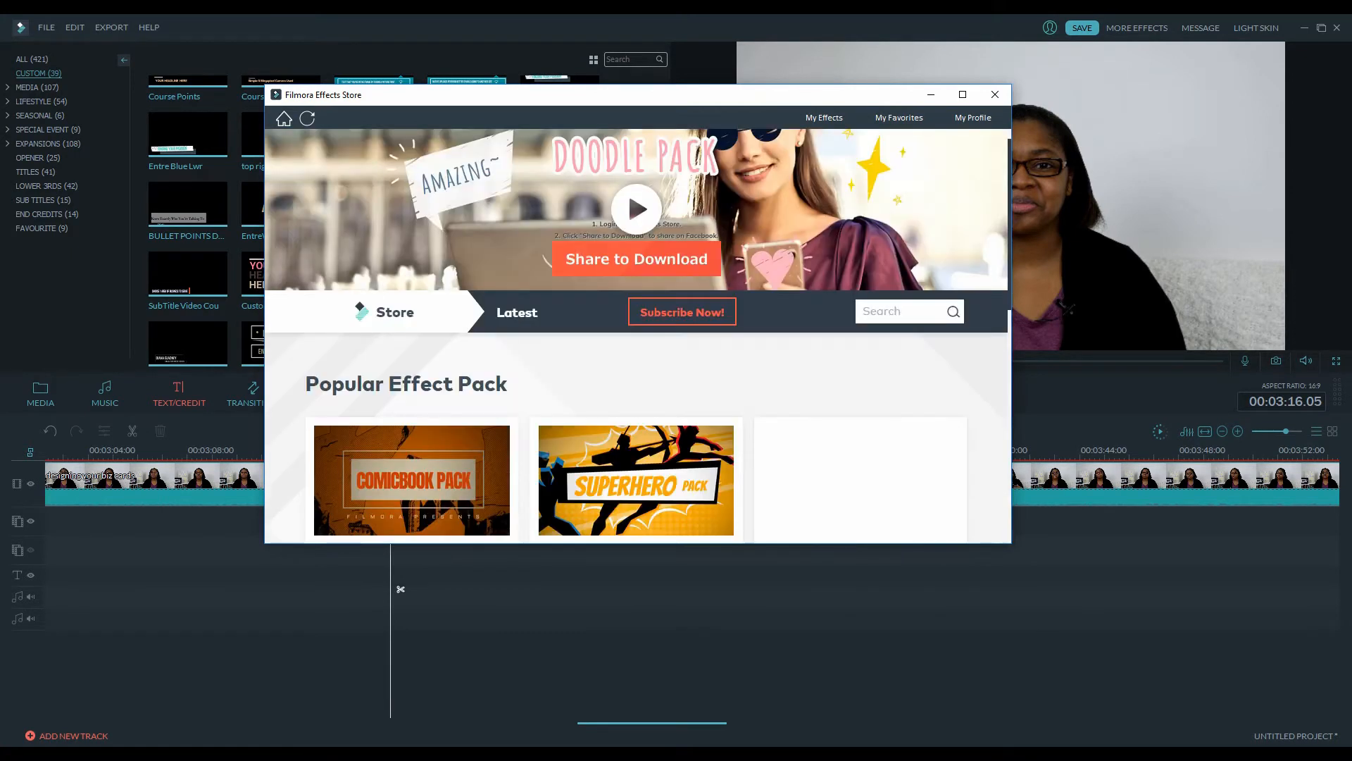
pyautogui.scroll(-6, 638, 331)
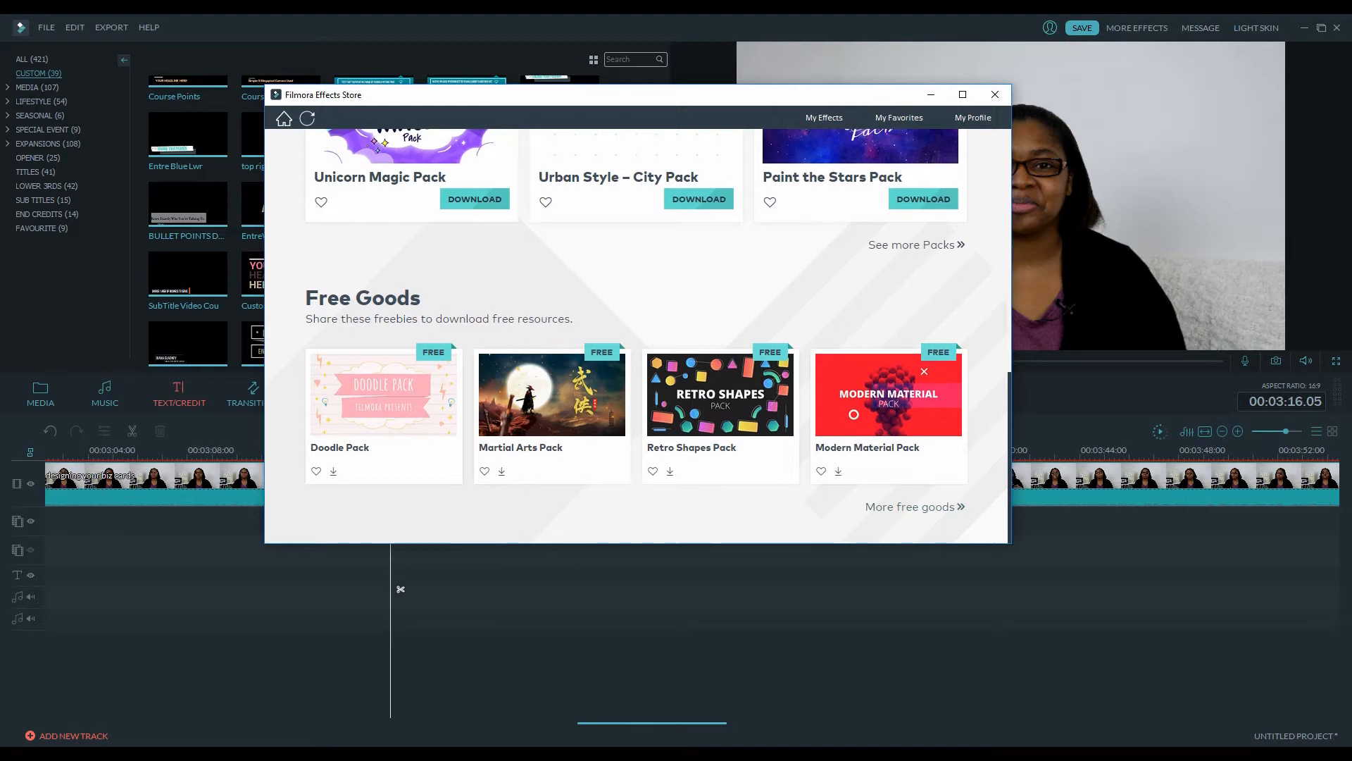
pyautogui.click(995, 94)
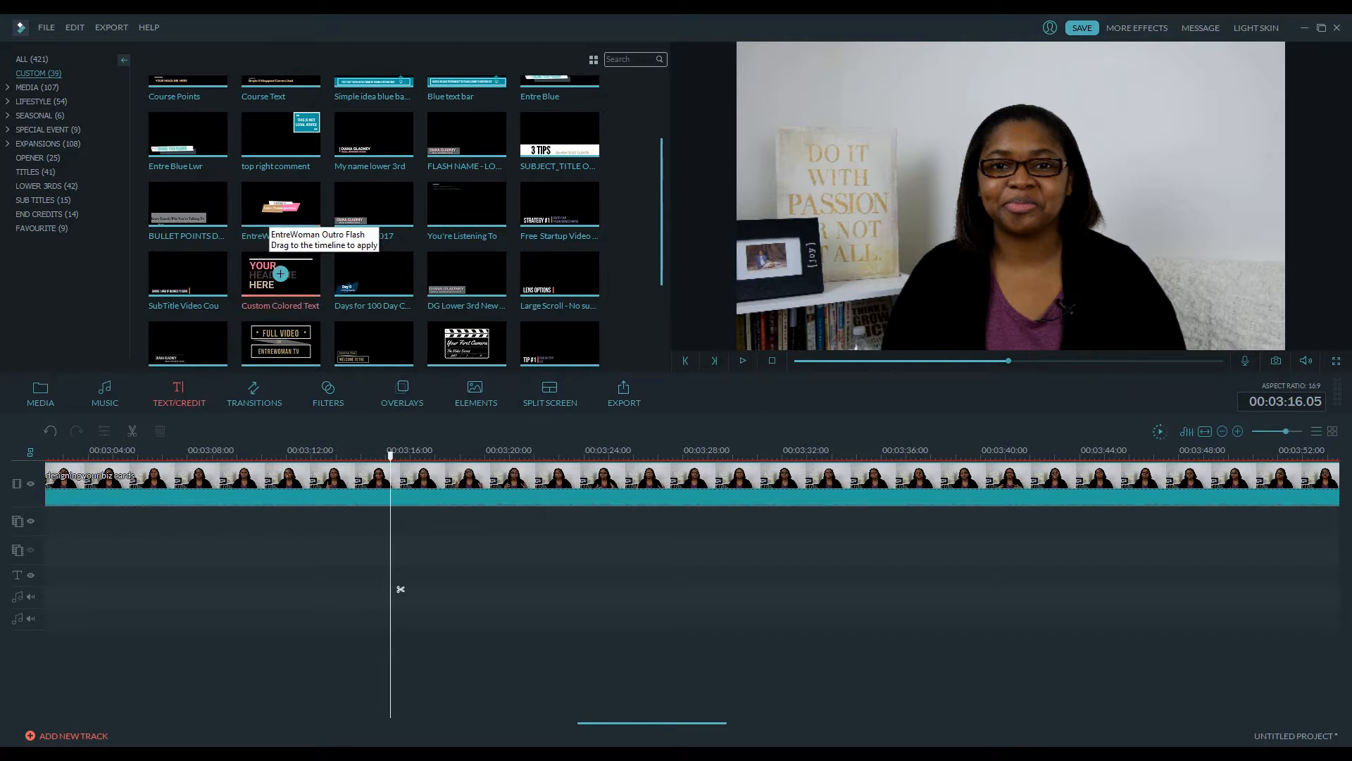
# Preview several custom title templates, including the name lower third and the flash name title, in the player
pyautogui.scroll(2, 296, 292)
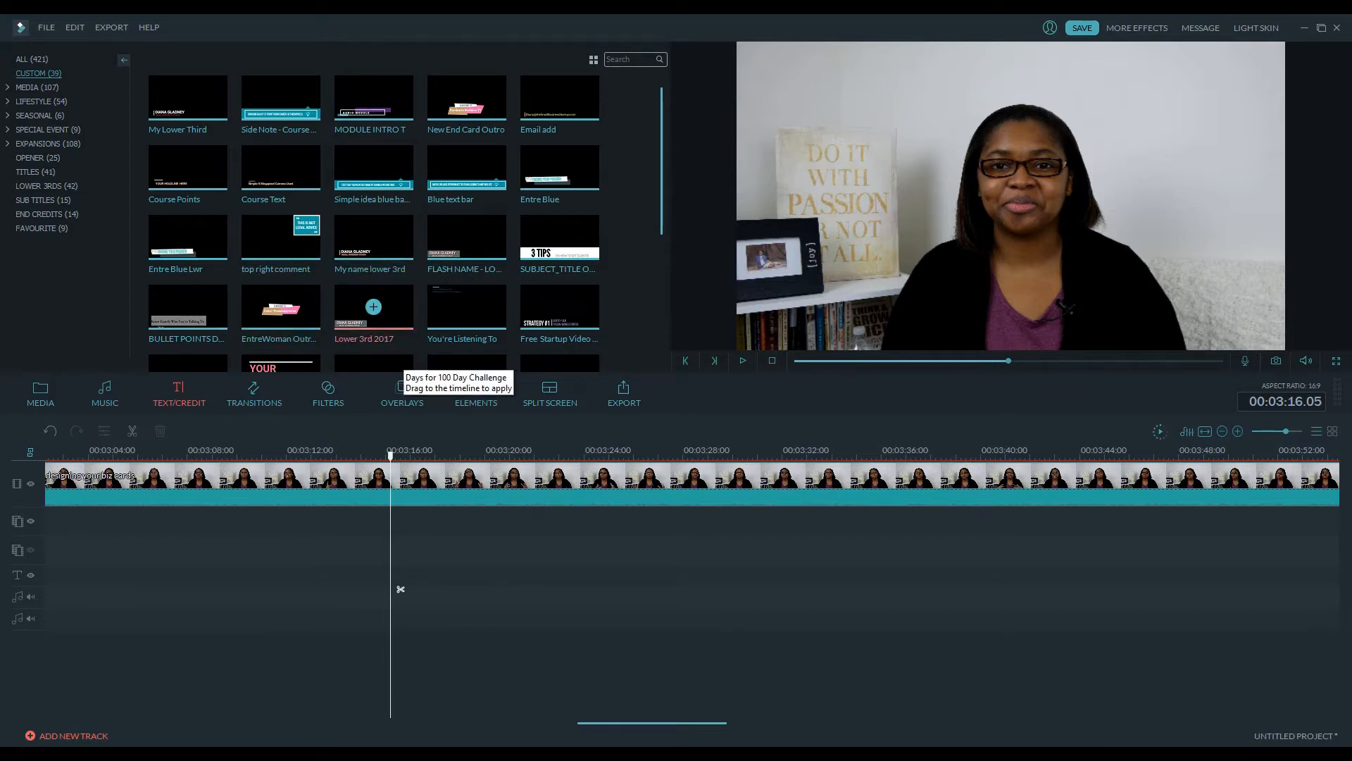
pyautogui.doubleClick(396, 245)
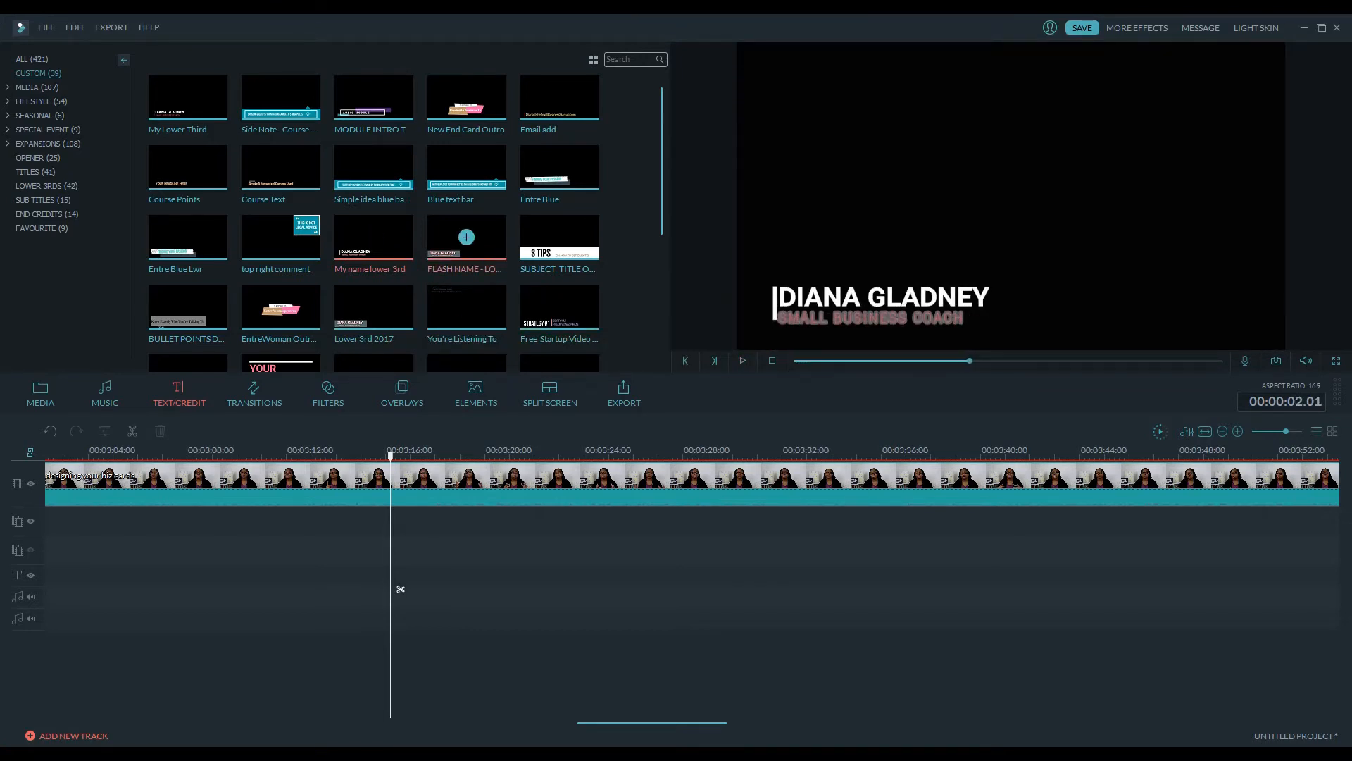
pyautogui.click(467, 240)
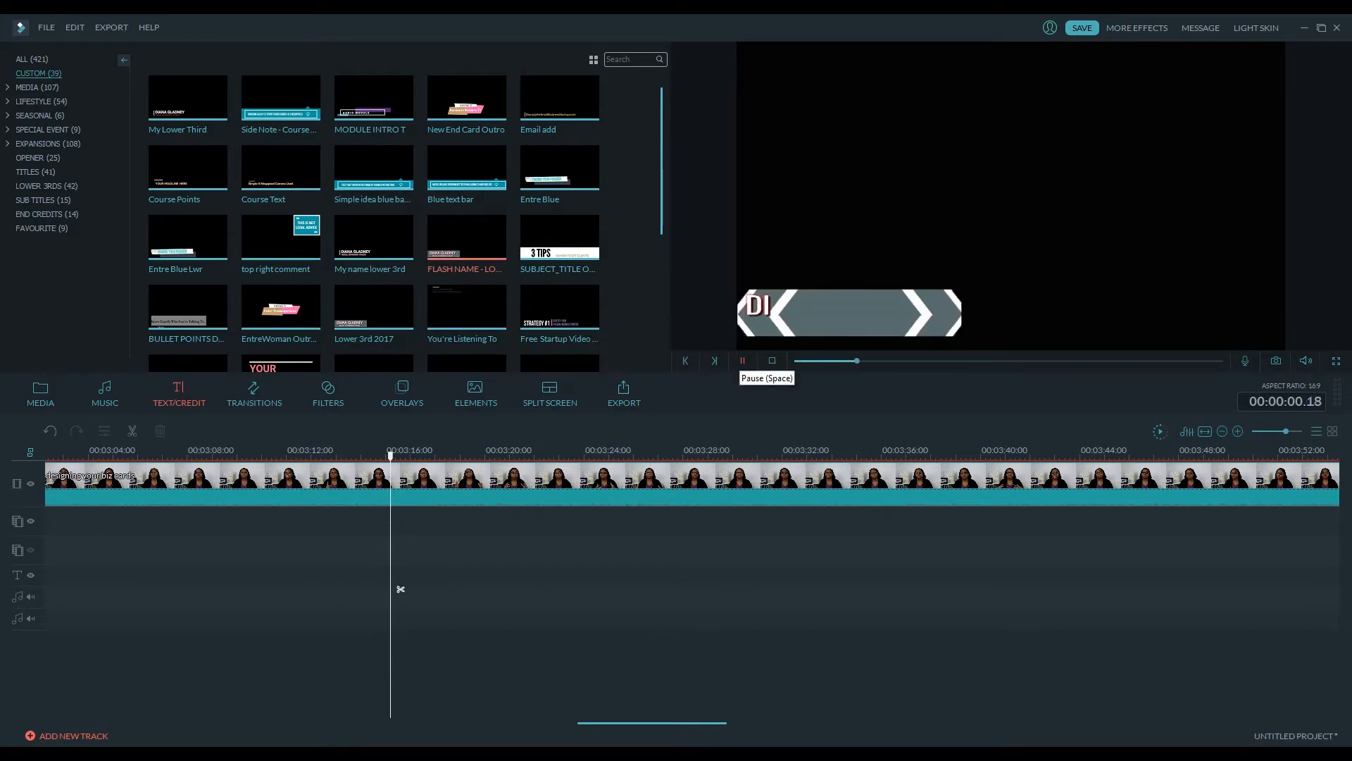
pyautogui.scroll(-3, 467, 240)
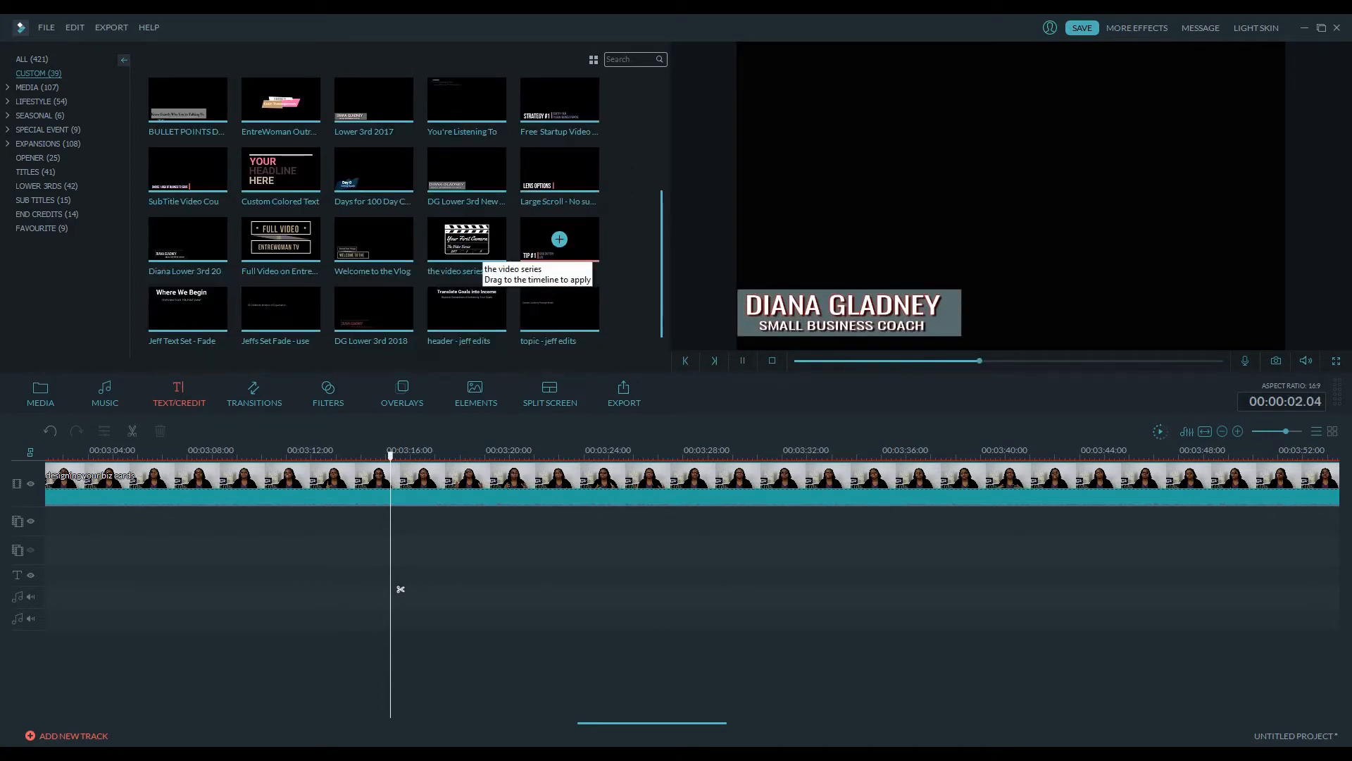
pyautogui.click(743, 360)
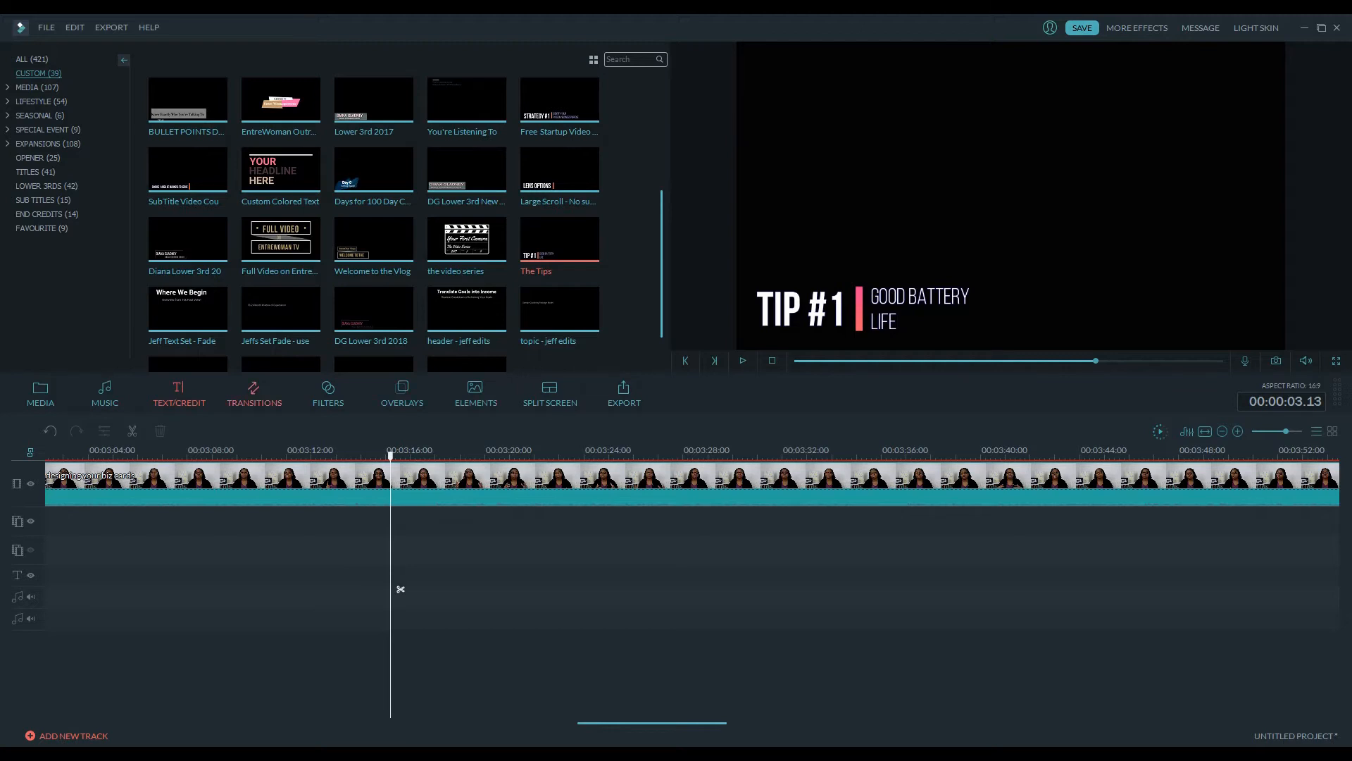
# Place the DG Lower 3rd 2018 title on the text track at the playhead and scrub into it
pyautogui.moveTo(385, 316); pyautogui.dragTo(400, 589)
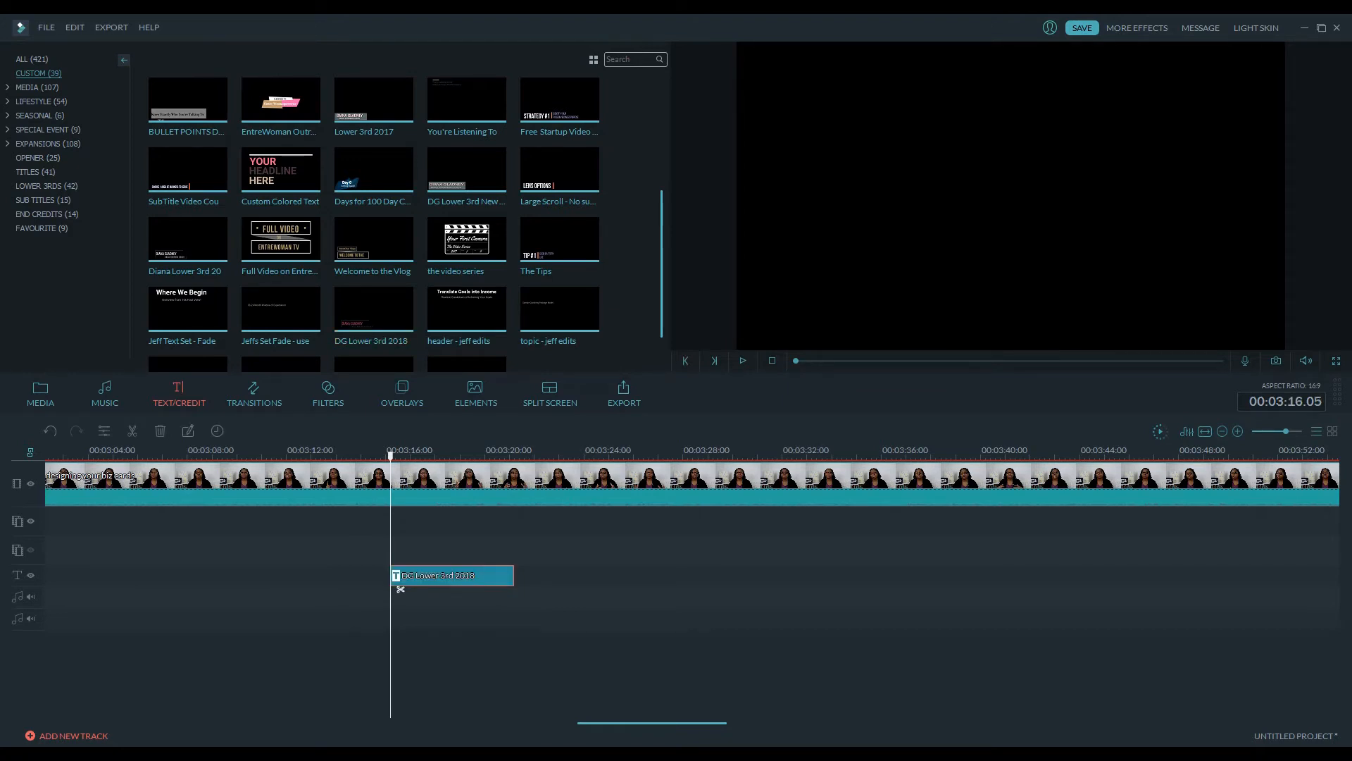
pyautogui.click(451, 486)
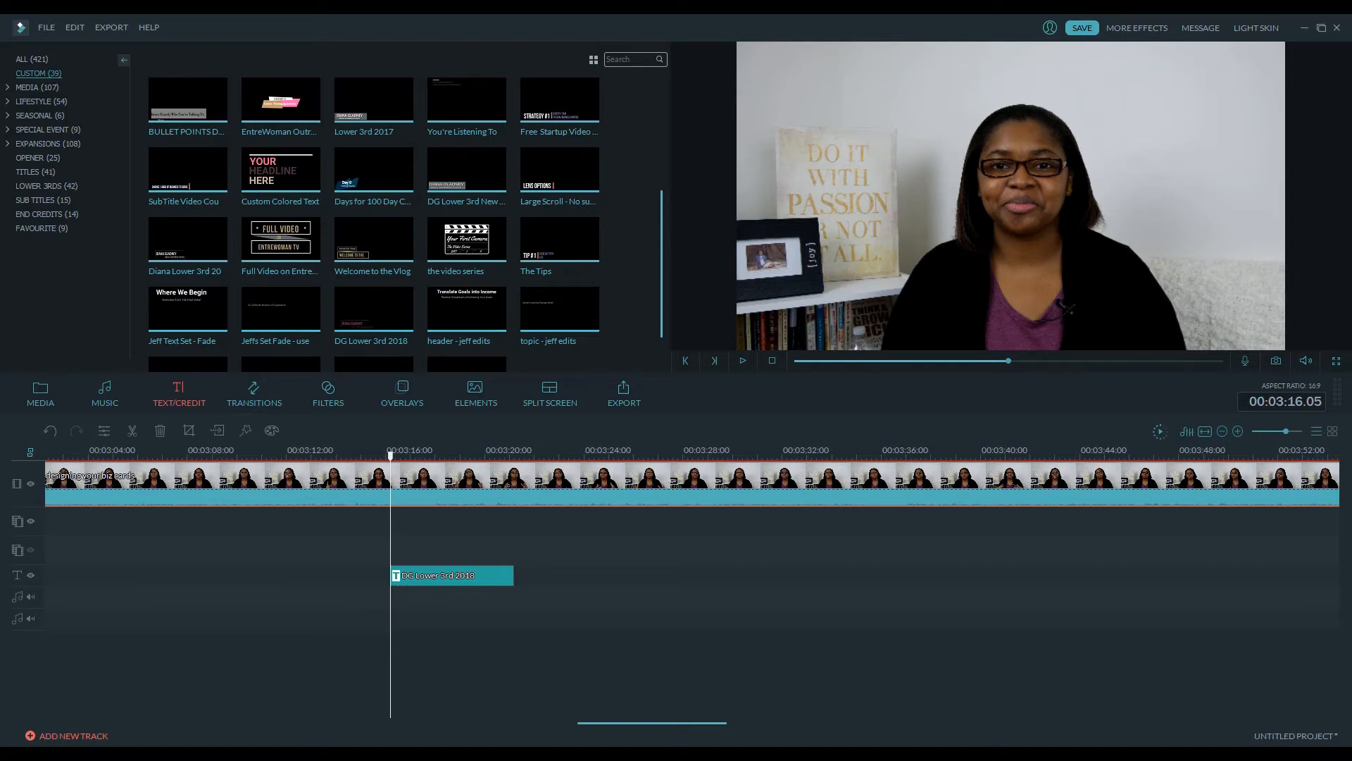
pyautogui.moveTo(391, 456); pyautogui.dragTo(488, 456)
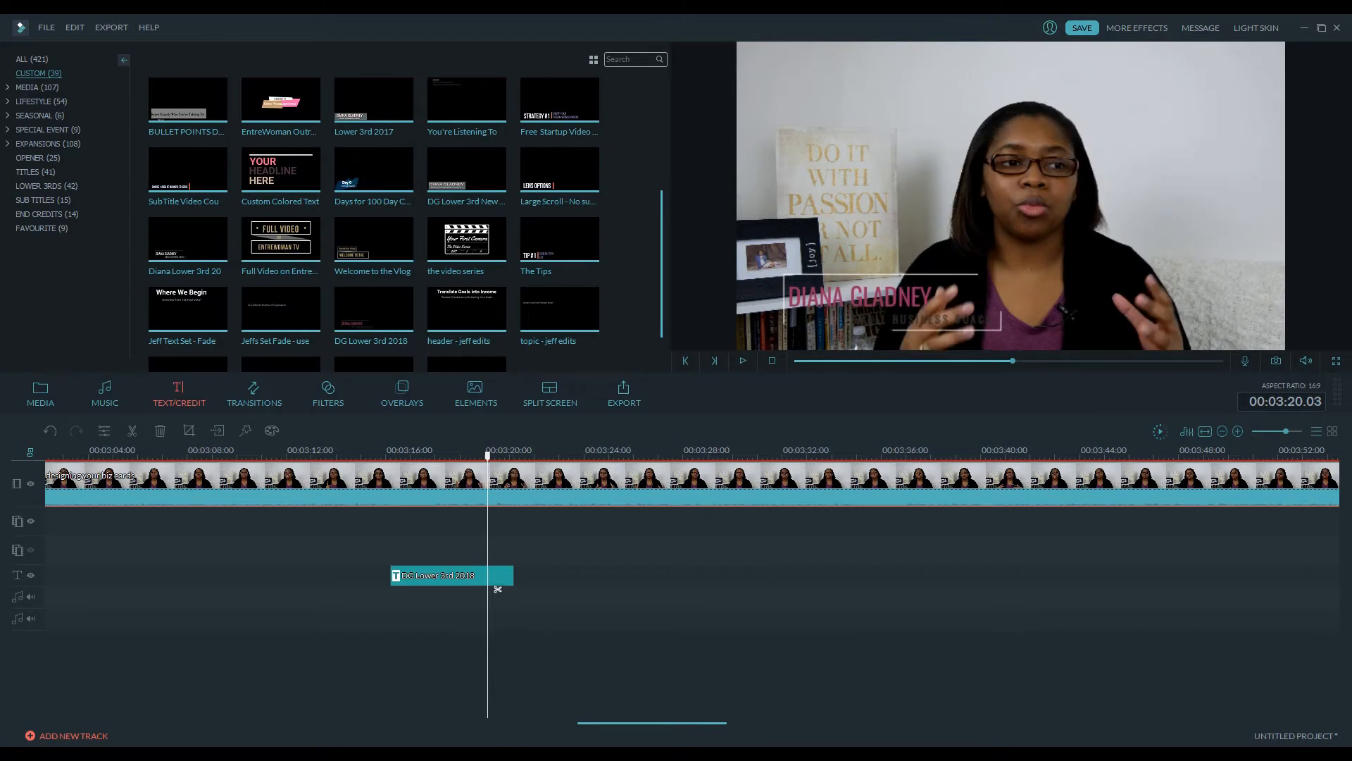
# Open the title for editing and set the SMALL BUSINESS COACH subtitle colour to white
pyautogui.doubleClick(498, 589)
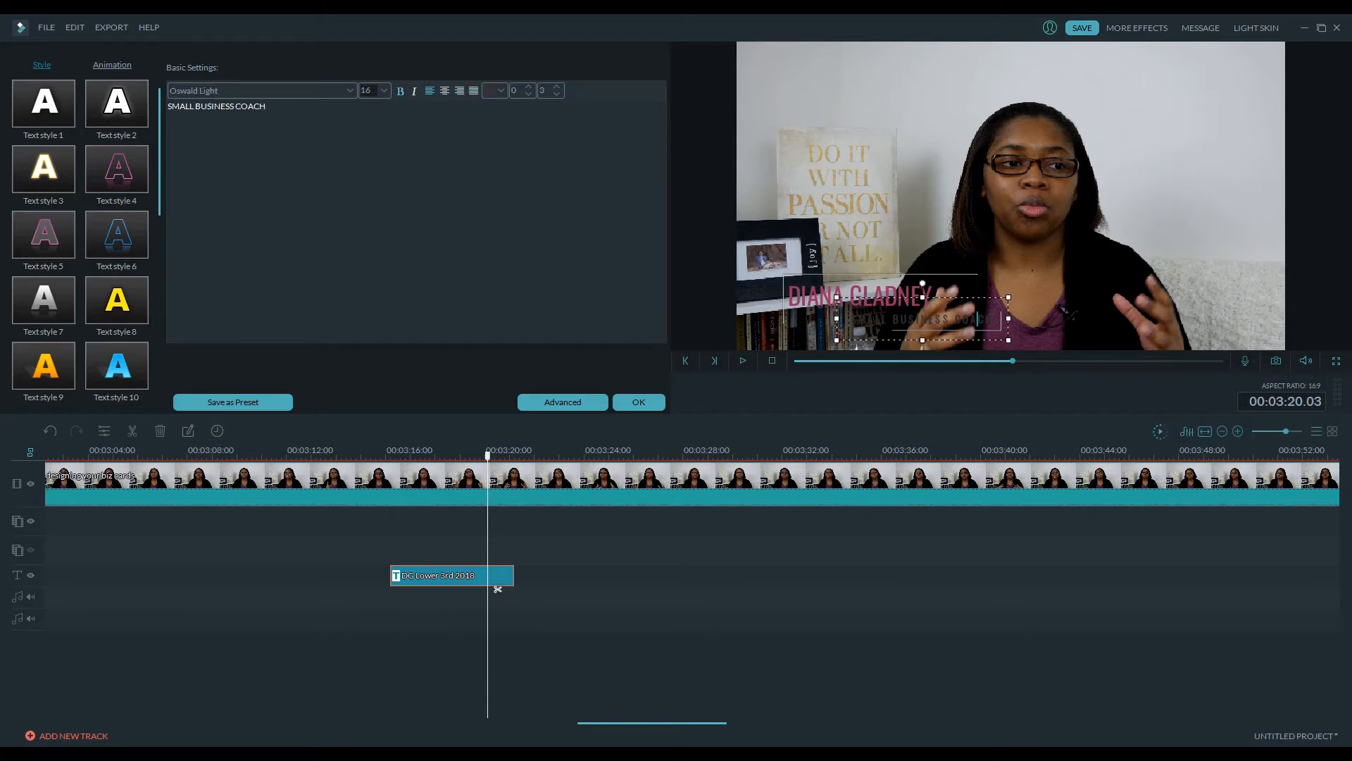
pyautogui.click(498, 90)
pyautogui.click(567, 151)
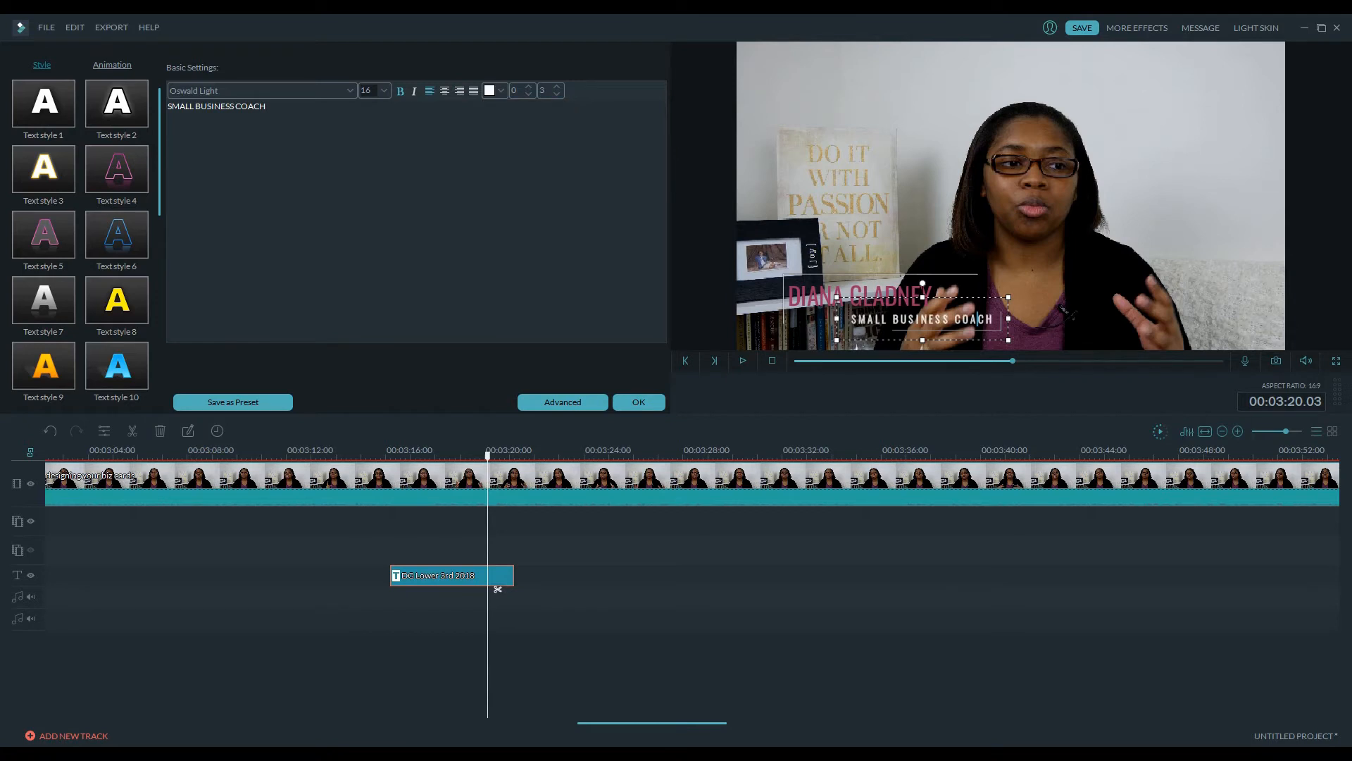
# Select the name text in the preview and set its colour to white as well
pyautogui.click(801, 296)
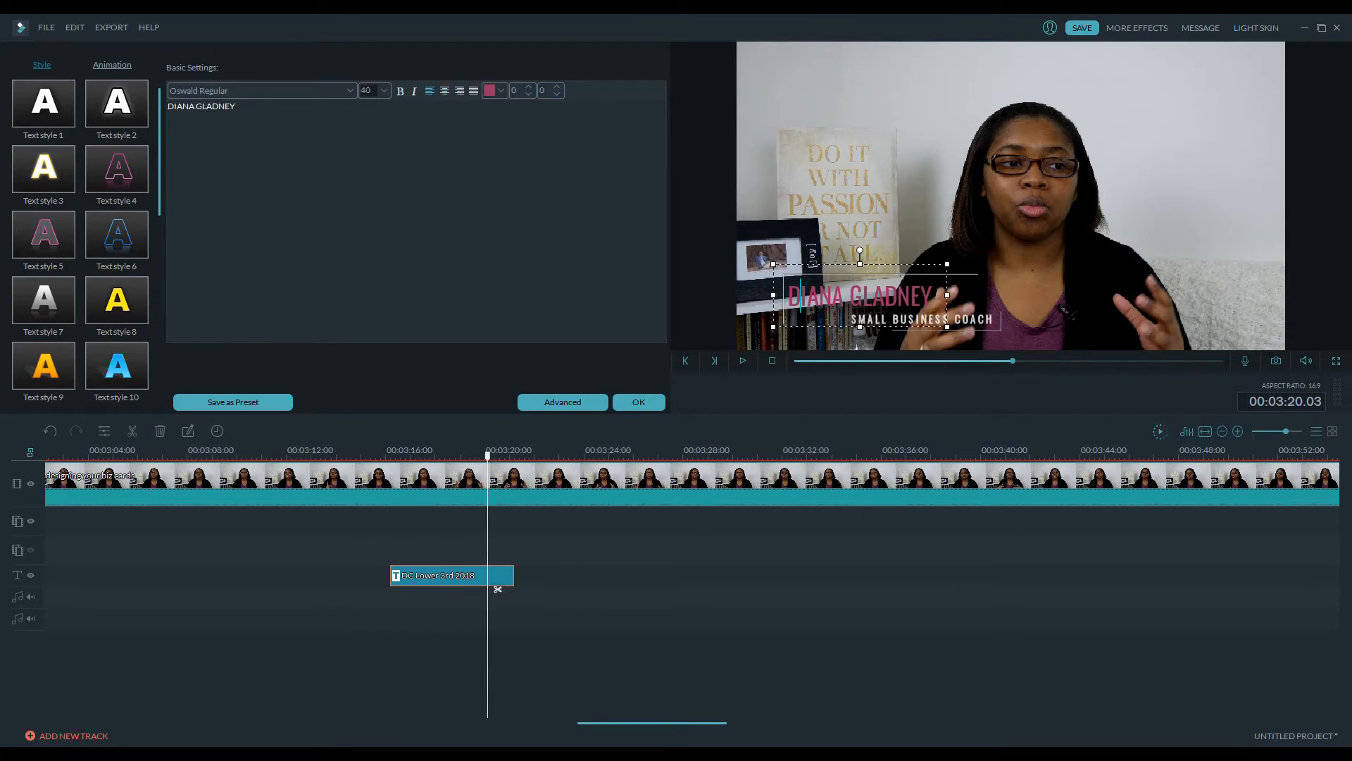
pyautogui.click(500, 90)
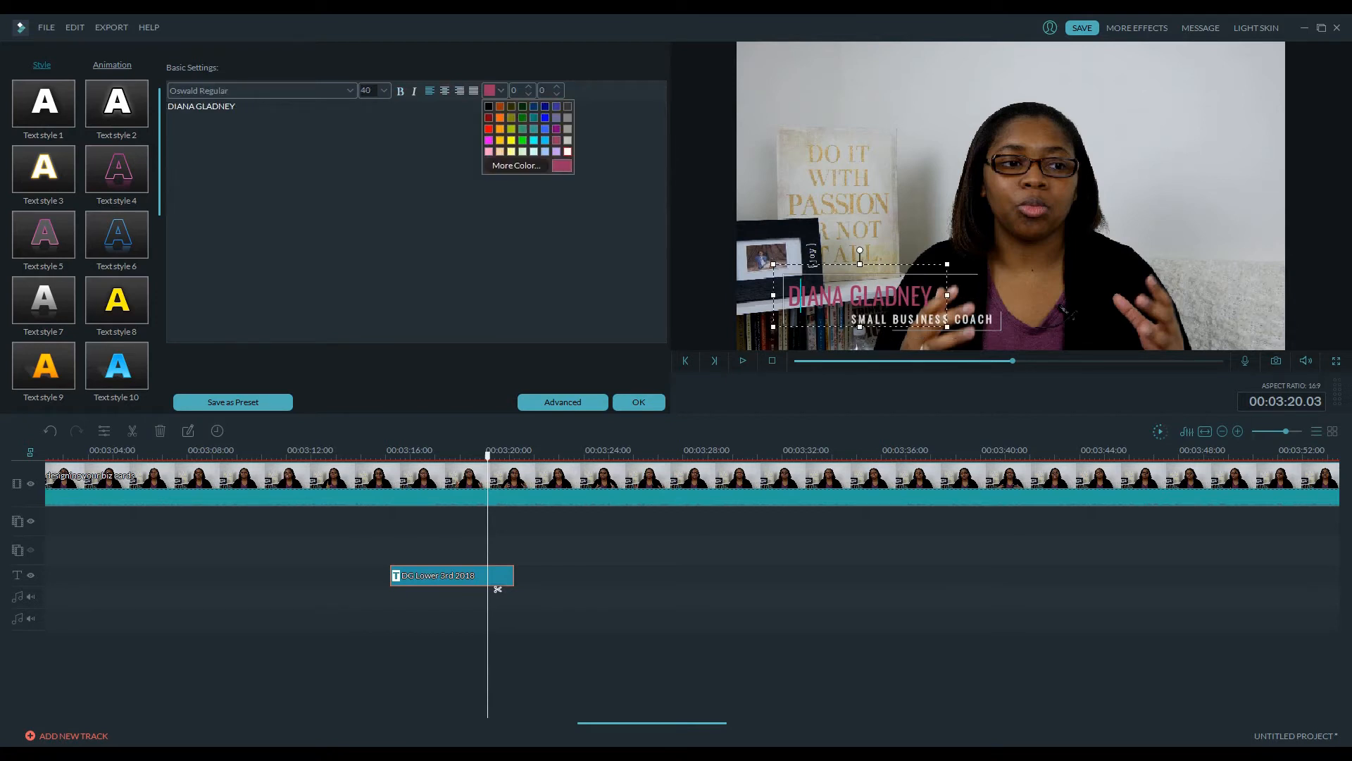
pyautogui.click(568, 151)
# Open Advanced Text Edit for the title and move the name text up toward the top of the frame
pyautogui.click(497, 589)
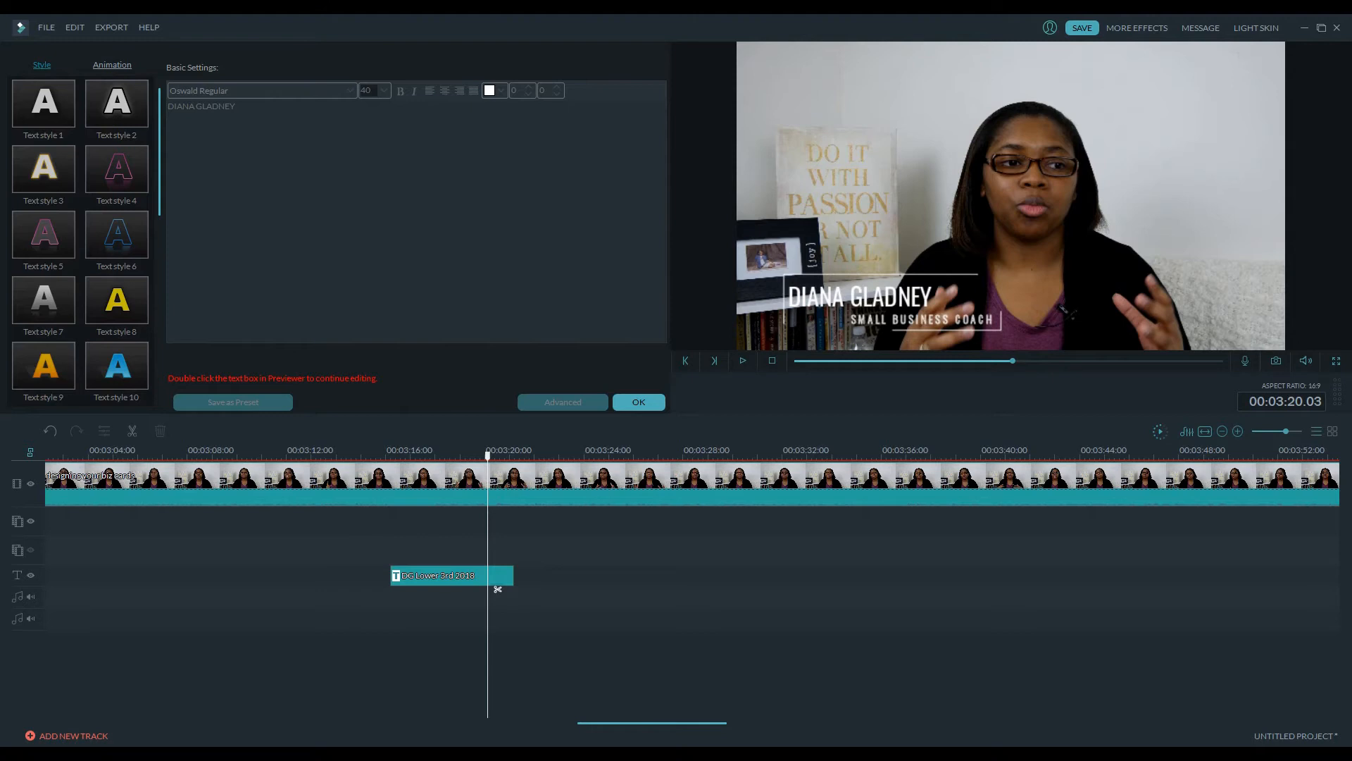
pyautogui.click(497, 589)
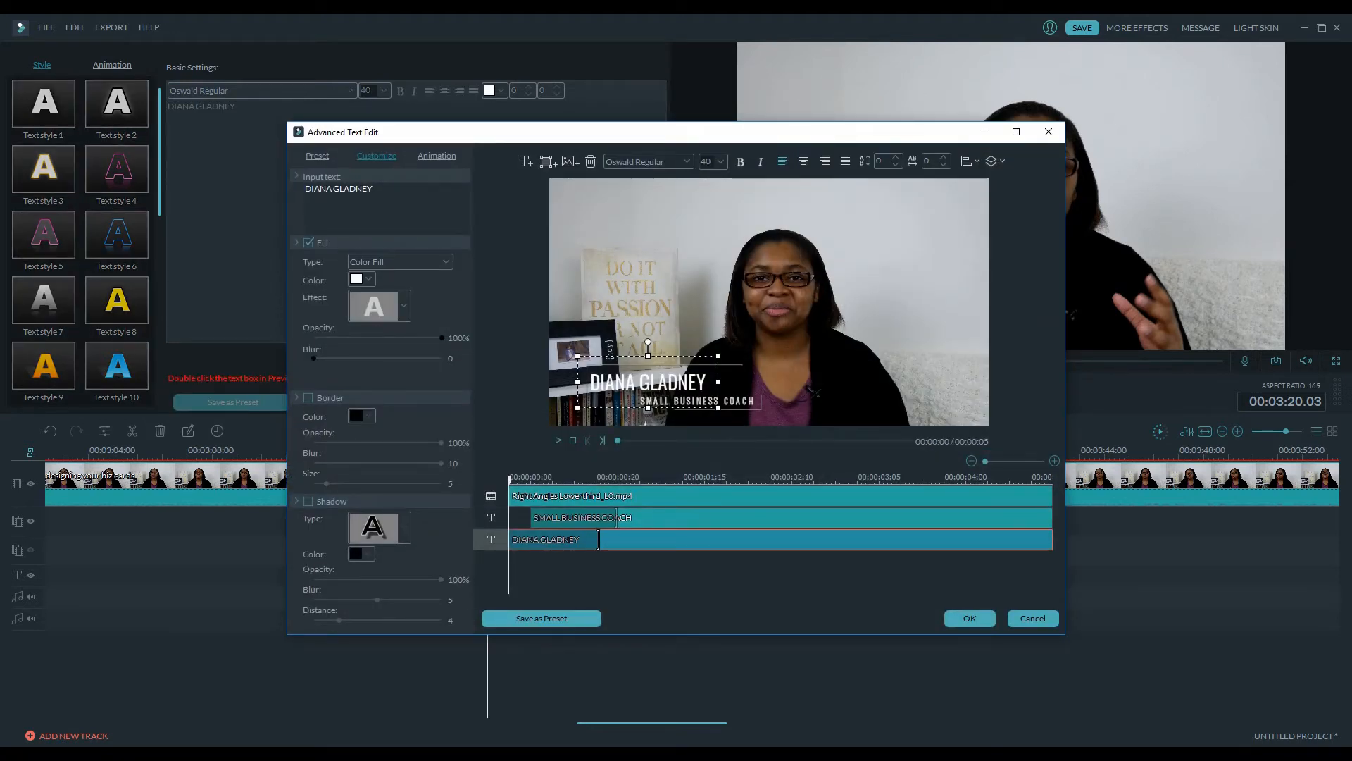
pyautogui.click(552, 518)
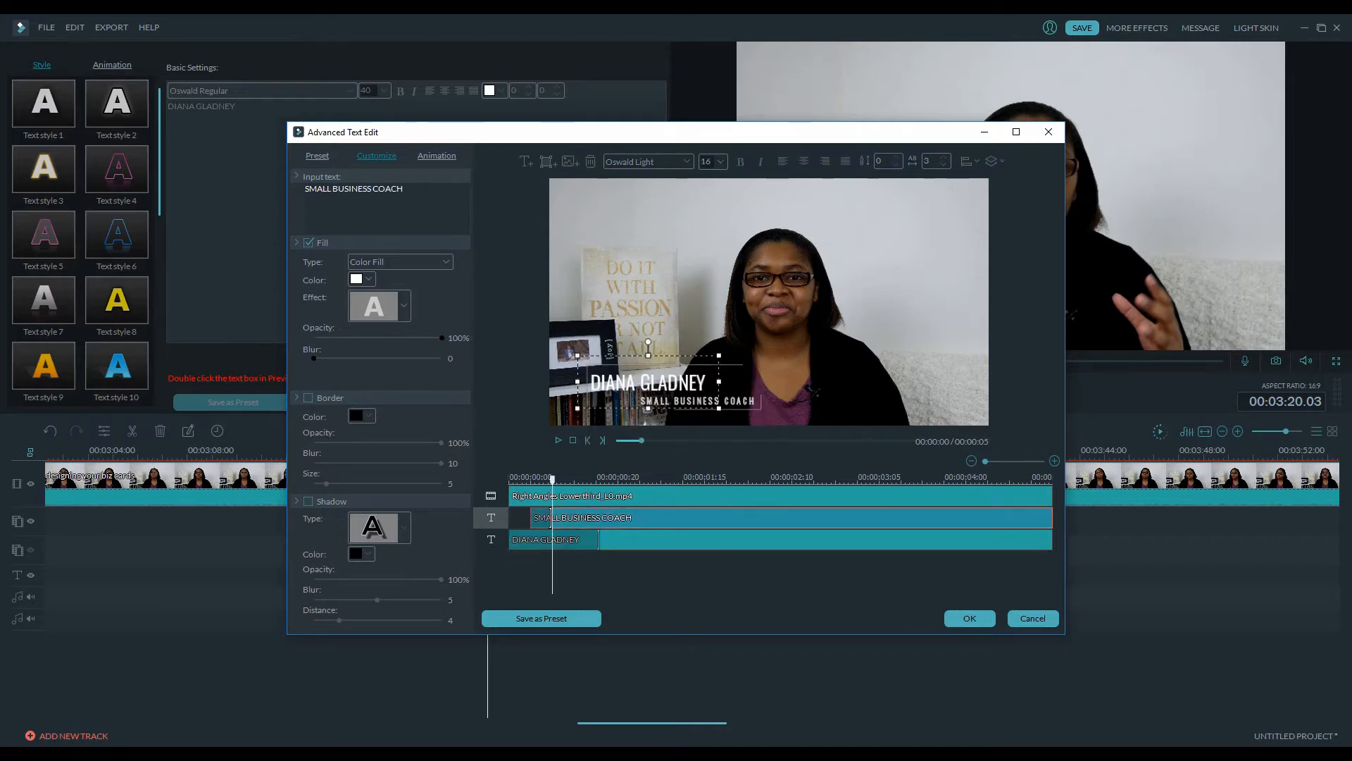
pyautogui.moveTo(551, 518); pyautogui.dragTo(600, 522)
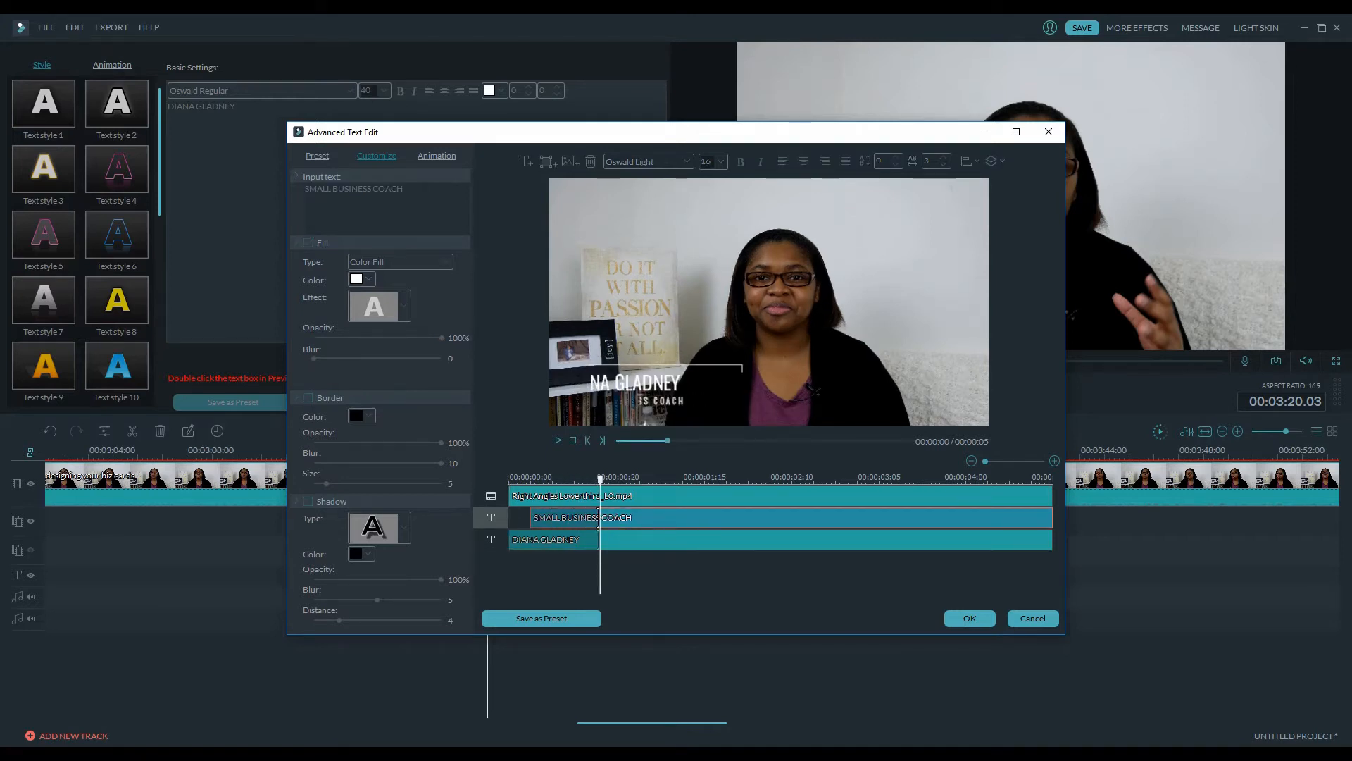
pyautogui.click(599, 540)
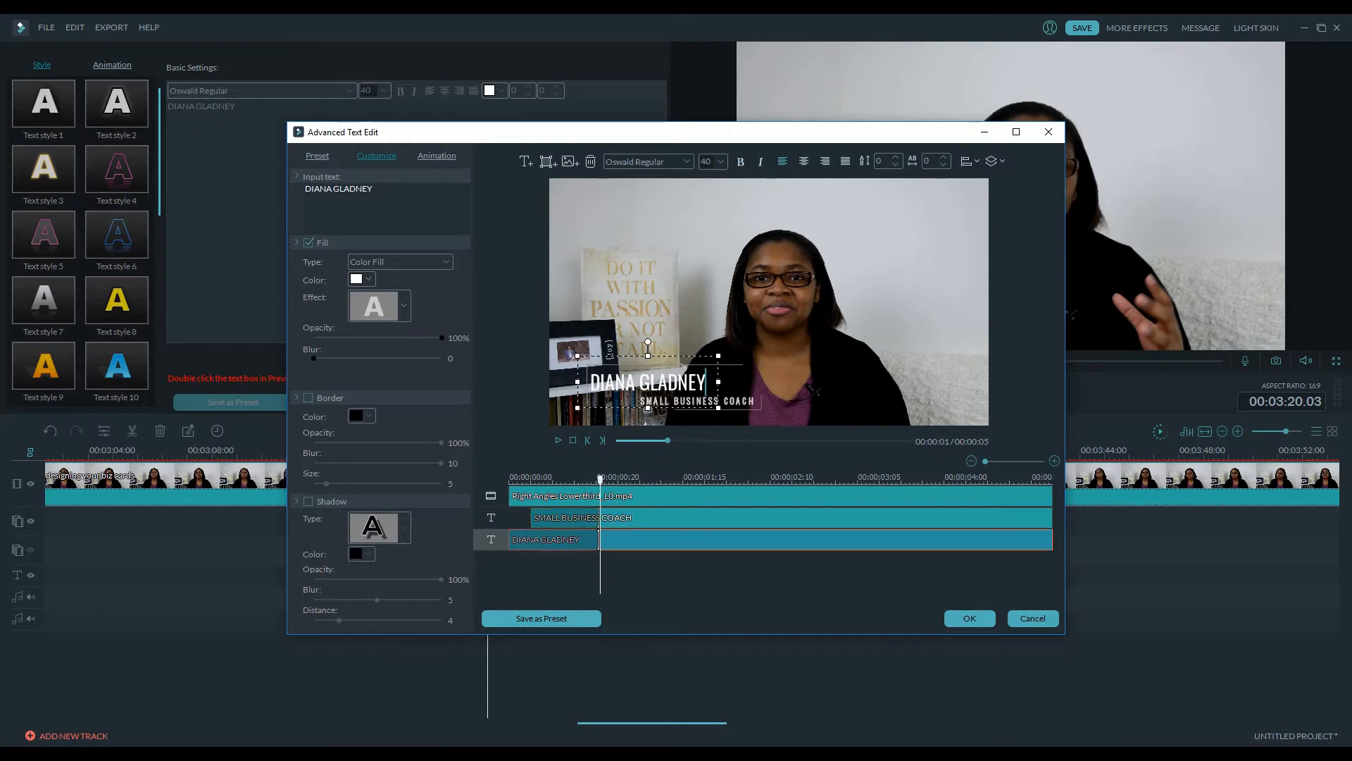
pyautogui.moveTo(648, 382); pyautogui.dragTo(650, 278)
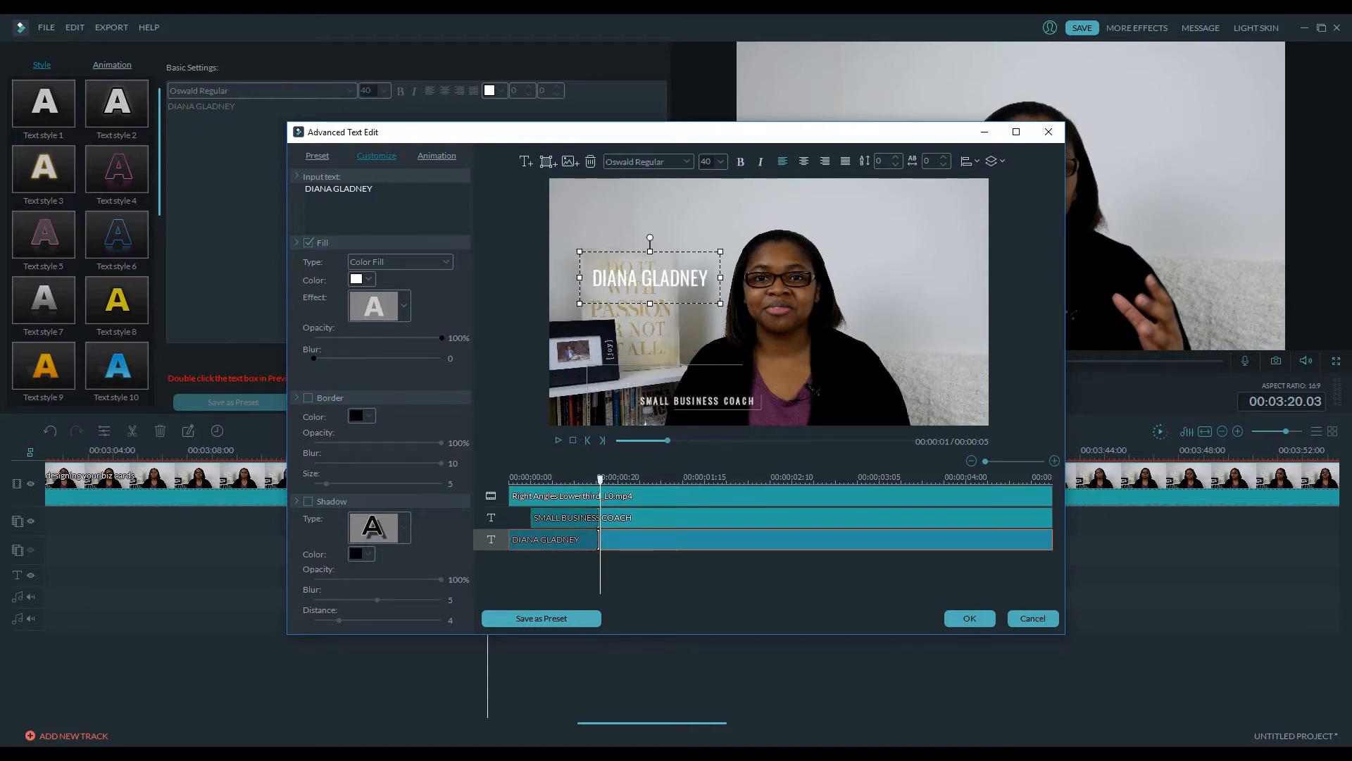
# Reposition the lower-third graphic and move the name text back down inside the frame
pyautogui.click(599, 518)
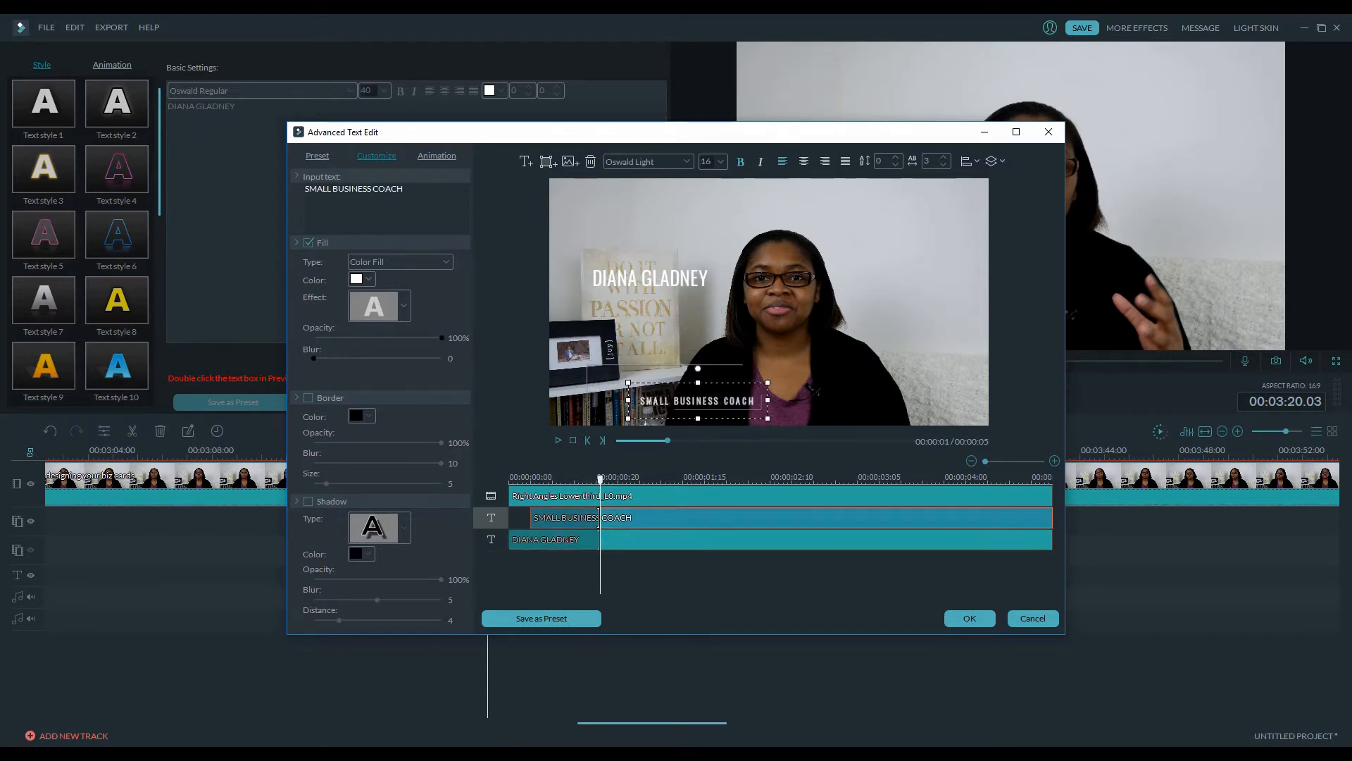
pyautogui.click(599, 496)
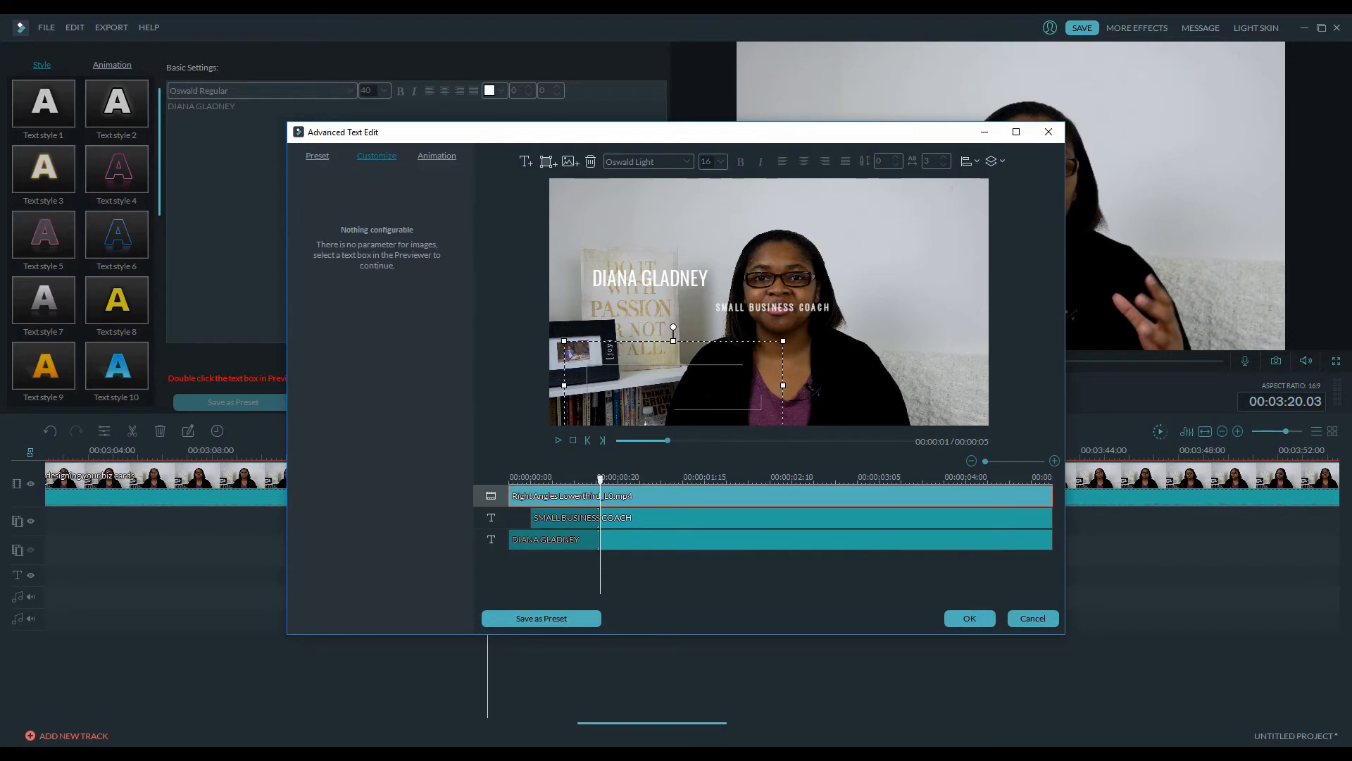
pyautogui.moveTo(784, 341); pyautogui.dragTo(736, 358)
pyautogui.click(599, 540)
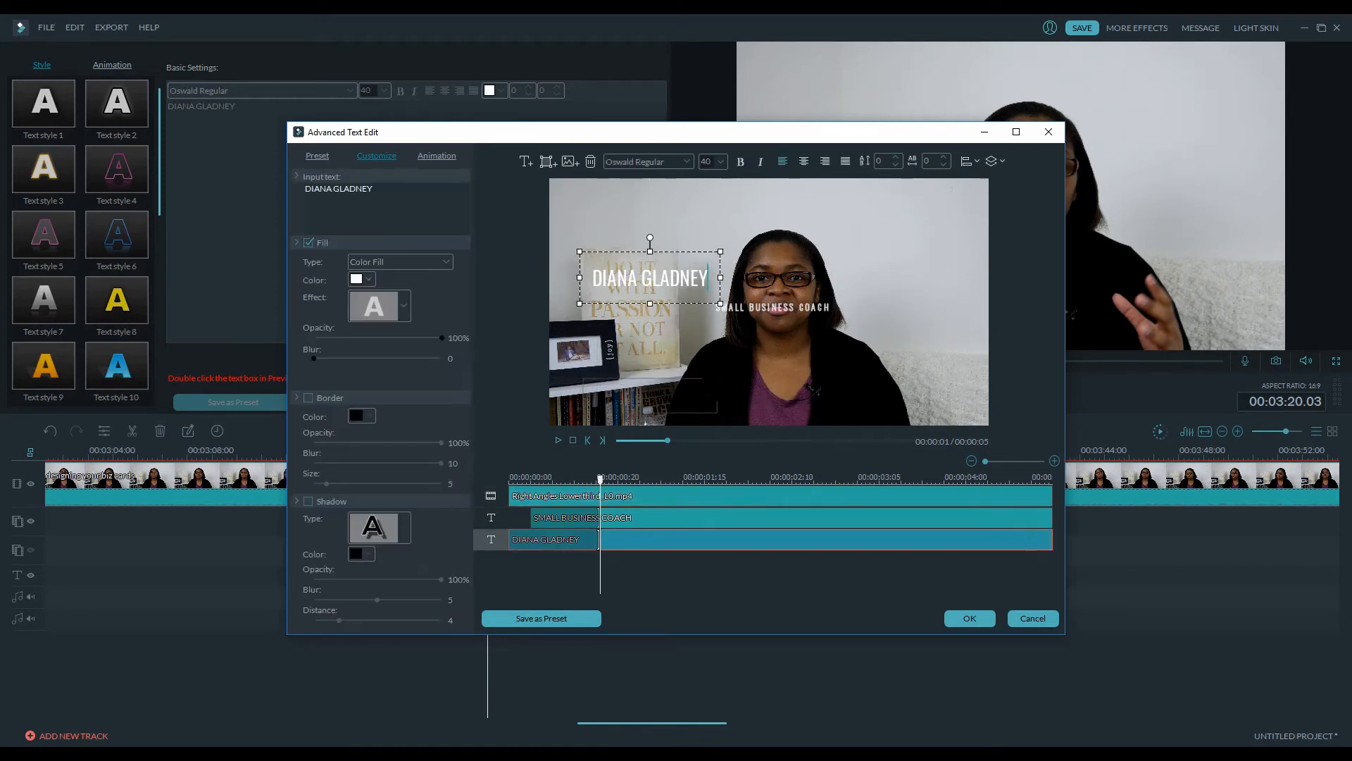
pyautogui.moveTo(650, 278); pyautogui.dragTo(646, 356)
pyautogui.click(650, 396)
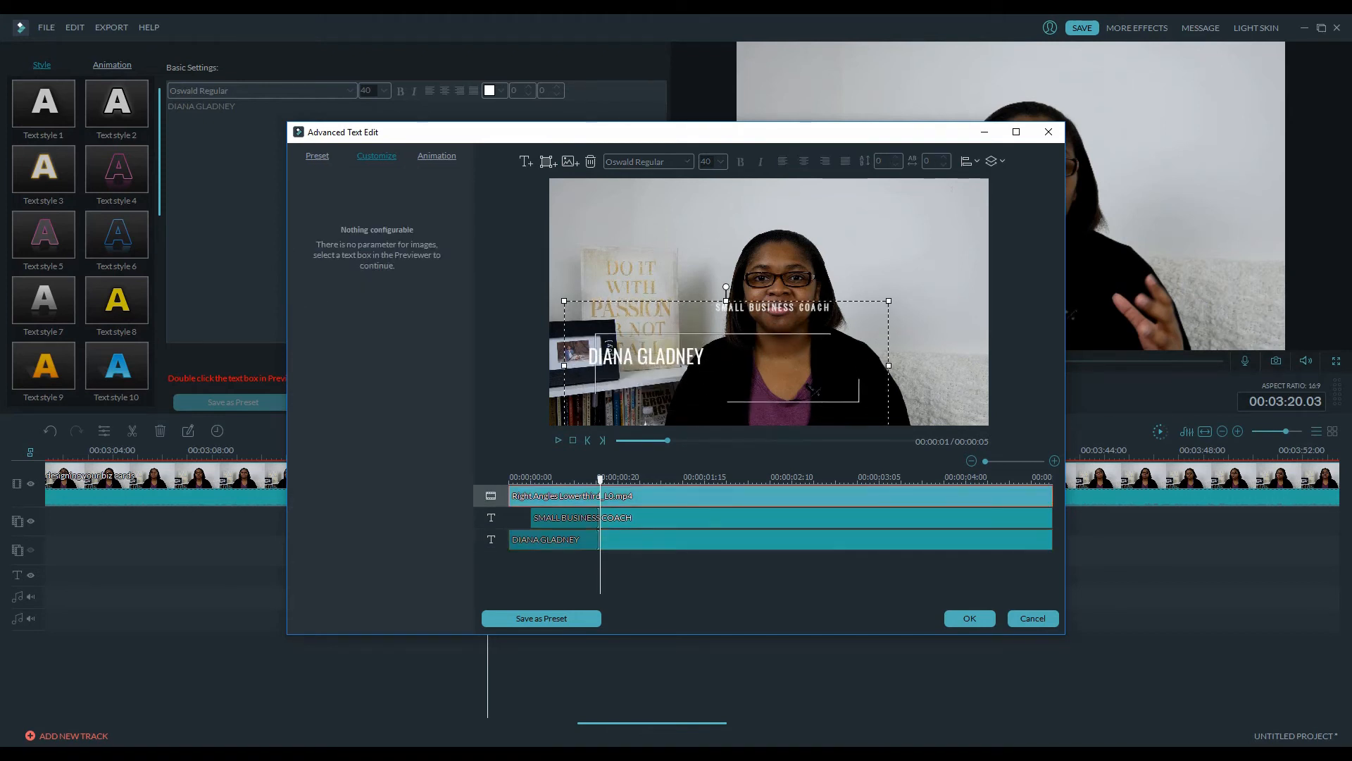
# Browse the Preset, Customize and Animation options, then close the advanced editor without saving the changes
pyautogui.click(317, 156)
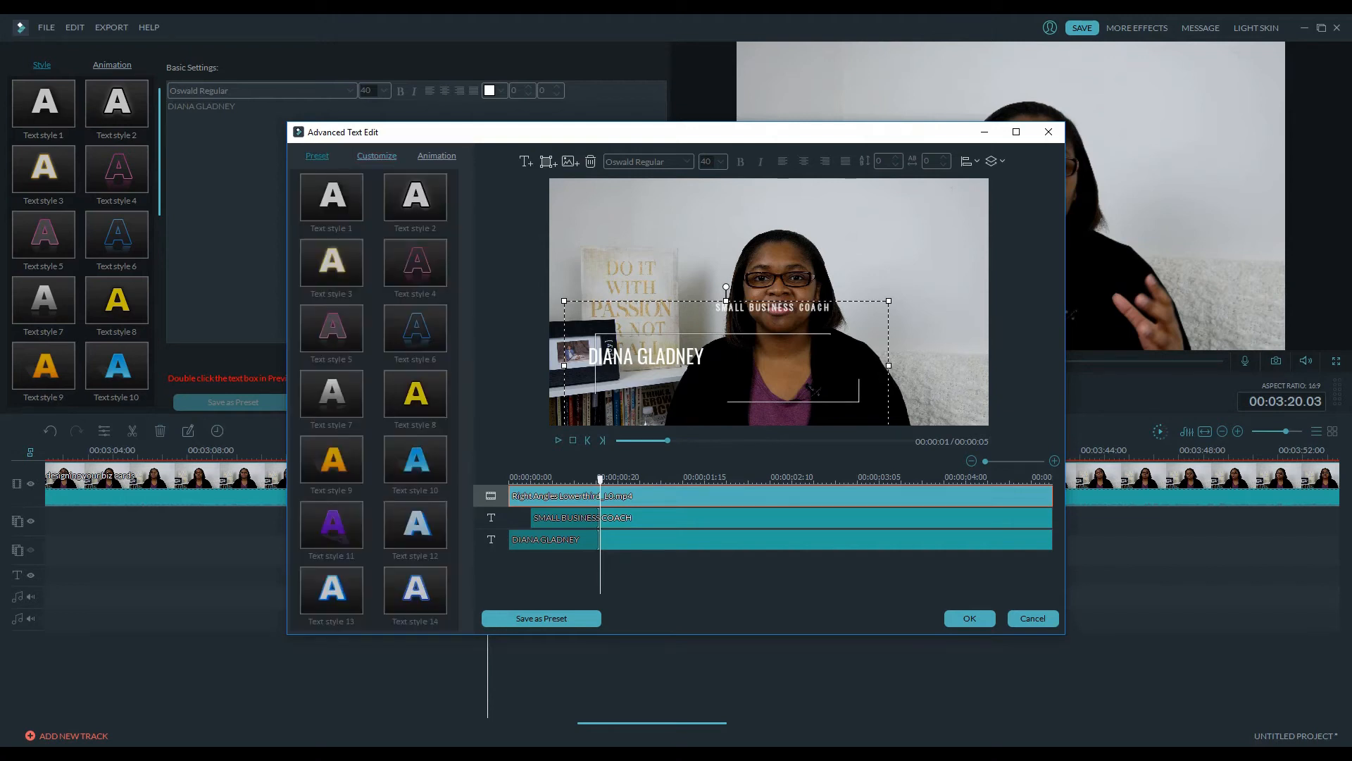
pyautogui.click(377, 155)
pyautogui.click(437, 155)
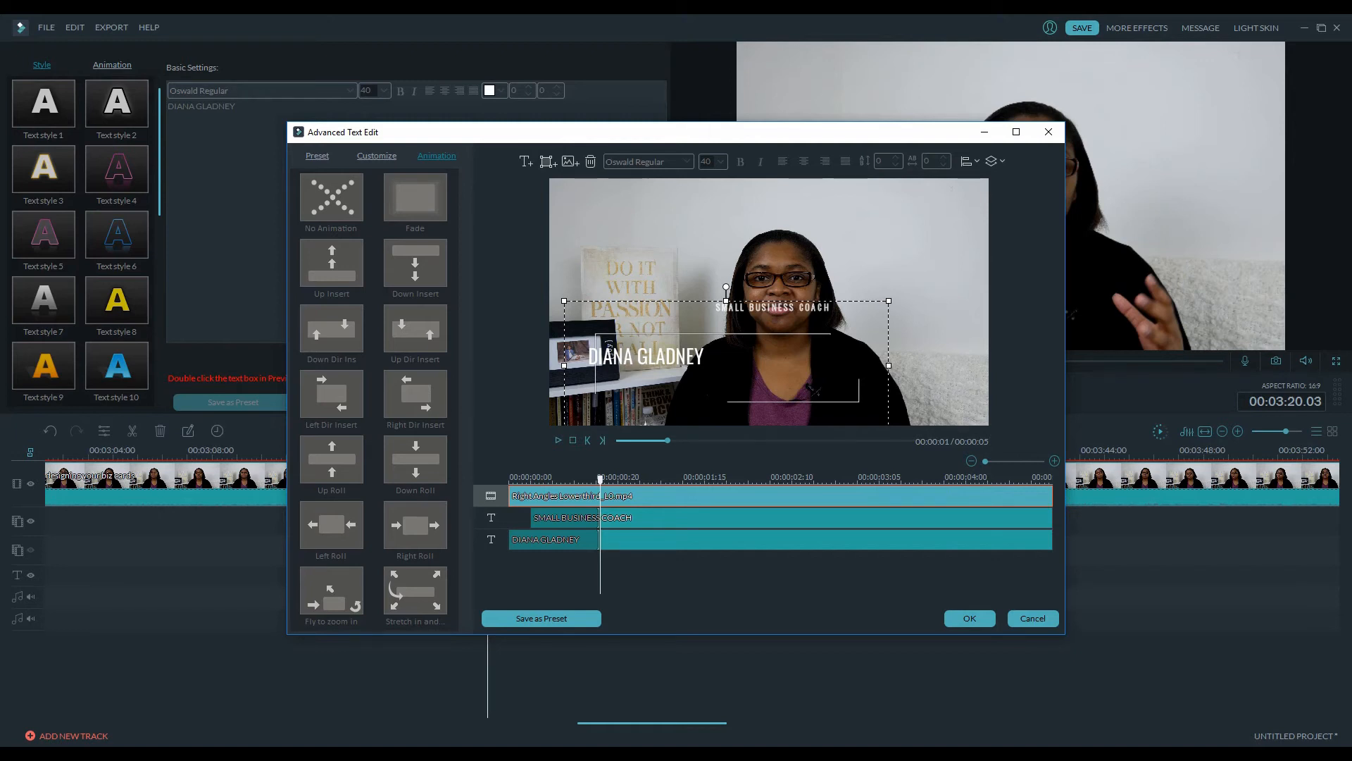
pyautogui.click(609, 347)
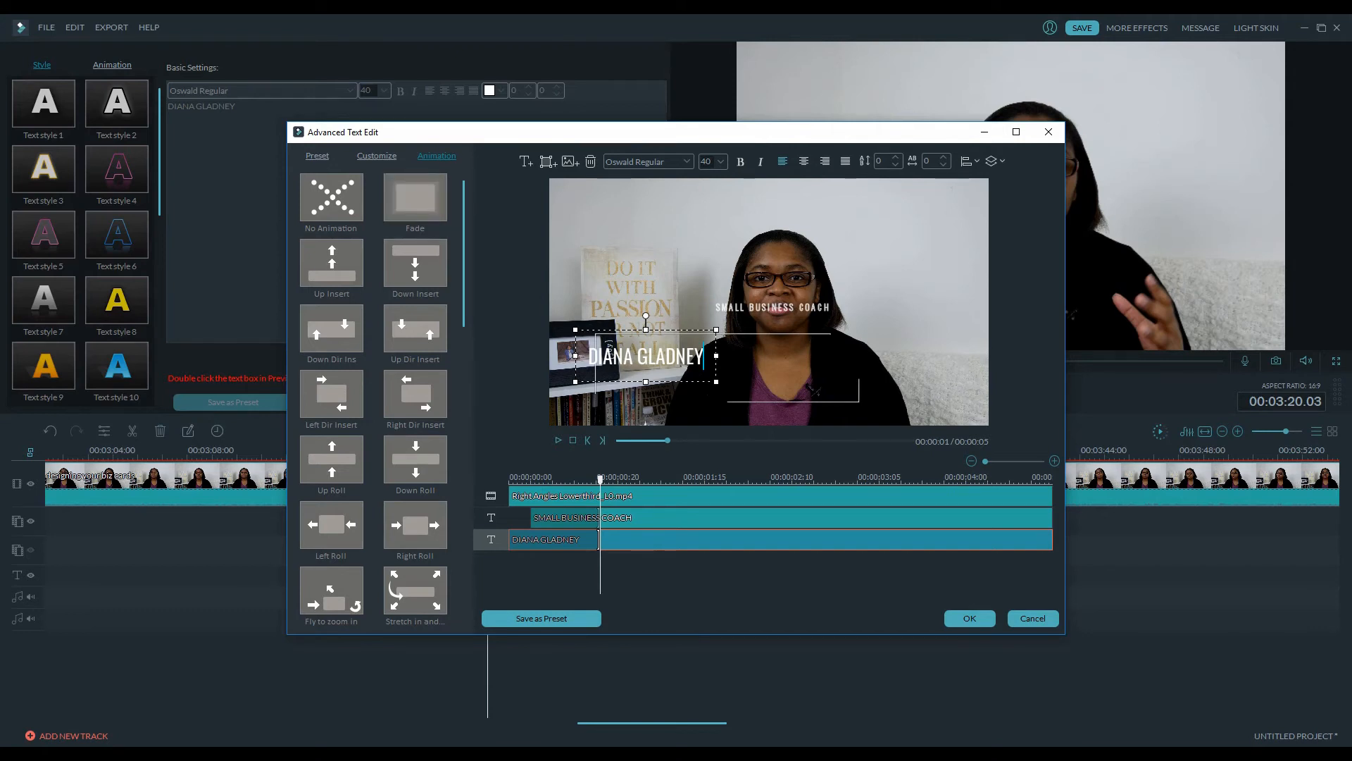
pyautogui.click(1033, 618)
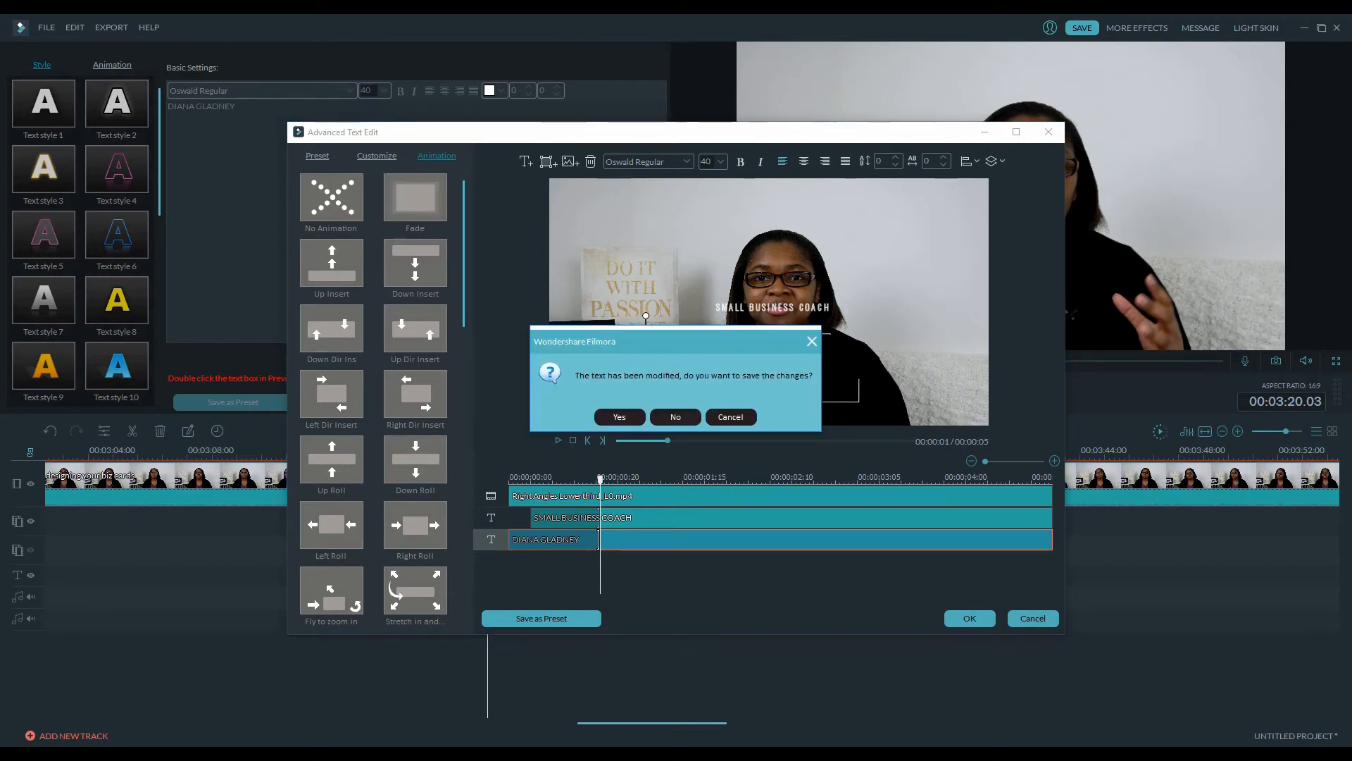
pyautogui.click(675, 417)
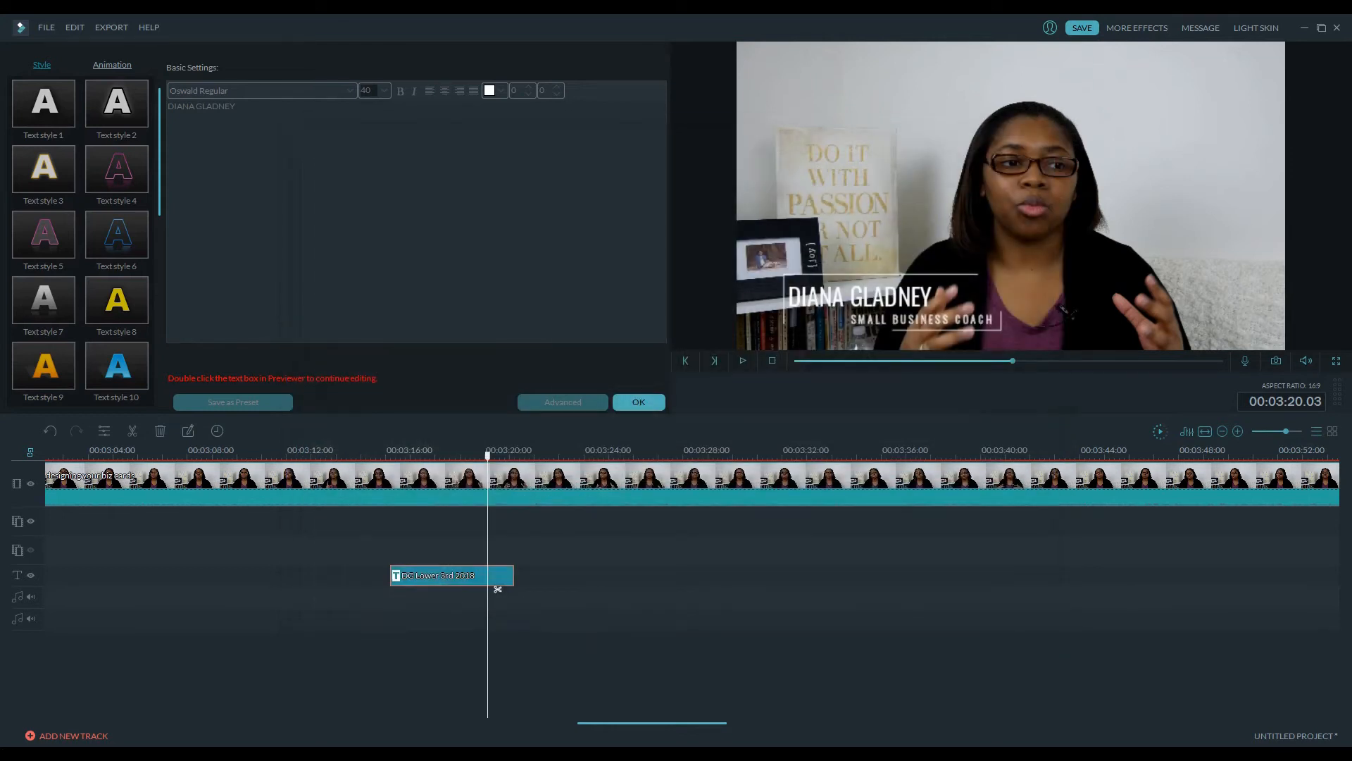
# Close the title editor and delete the lower-third title clip from the timeline
pyautogui.click(639, 402)
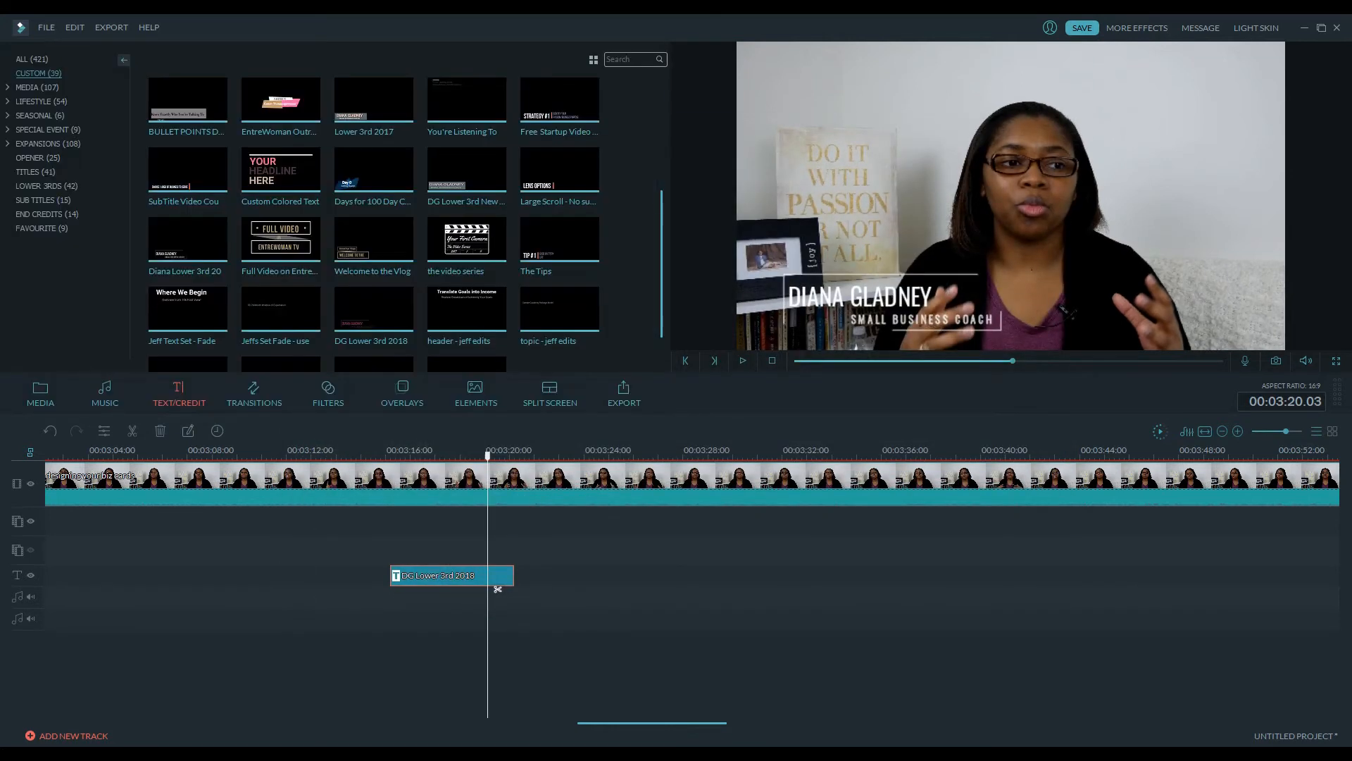
pyautogui.press('Delete')
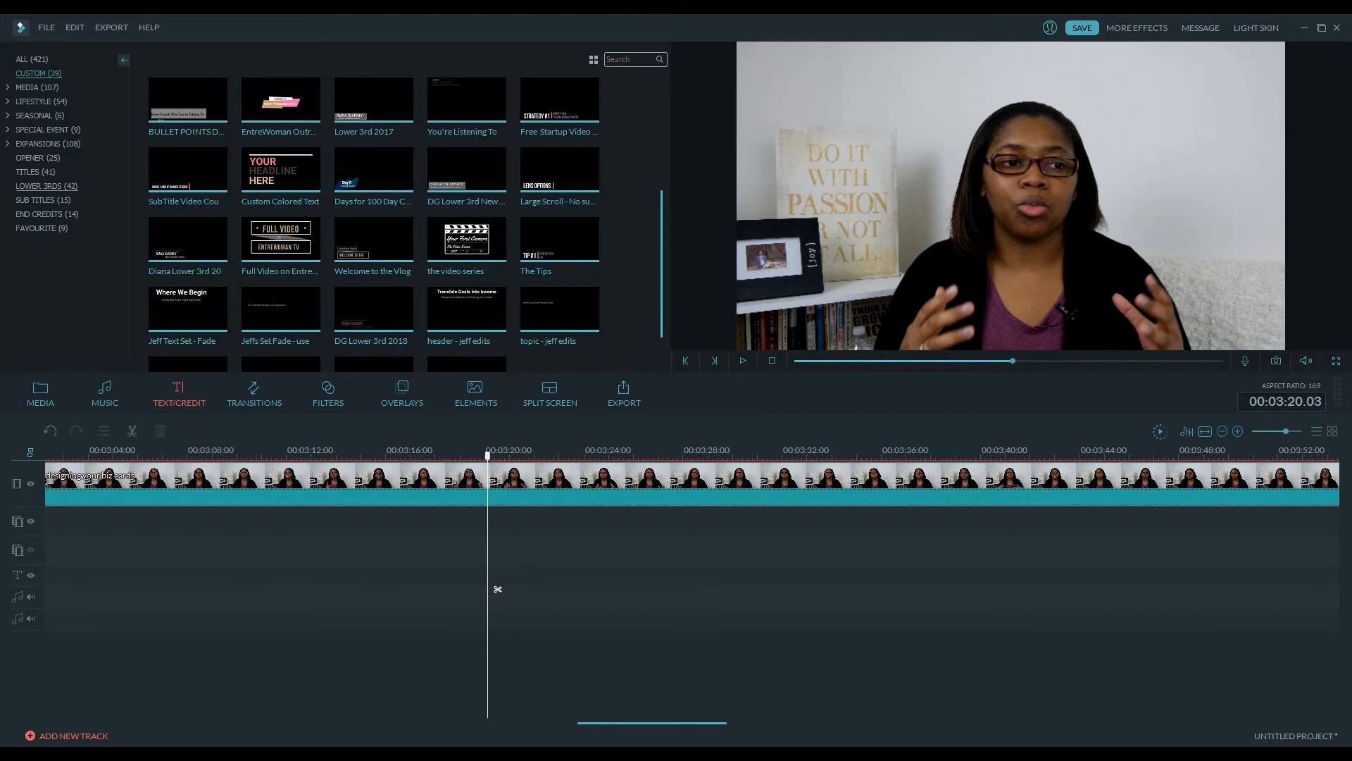
# Open the Lower 3rds title category to view its templates
pyautogui.click(35, 172)
pyautogui.click(46, 186)
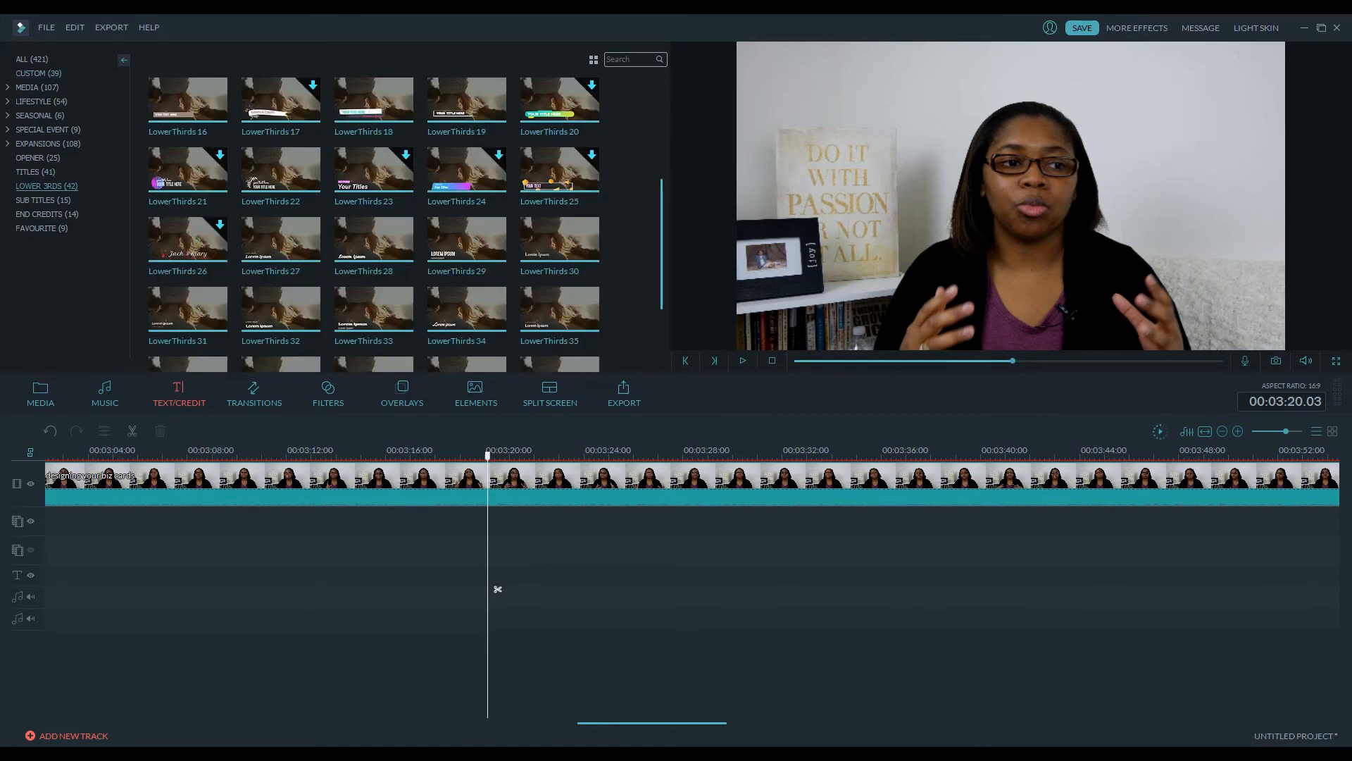
# Browse the Lifestyle Food and Fashion title categories, then return to the Lower 3rds category
pyautogui.click(7, 102)
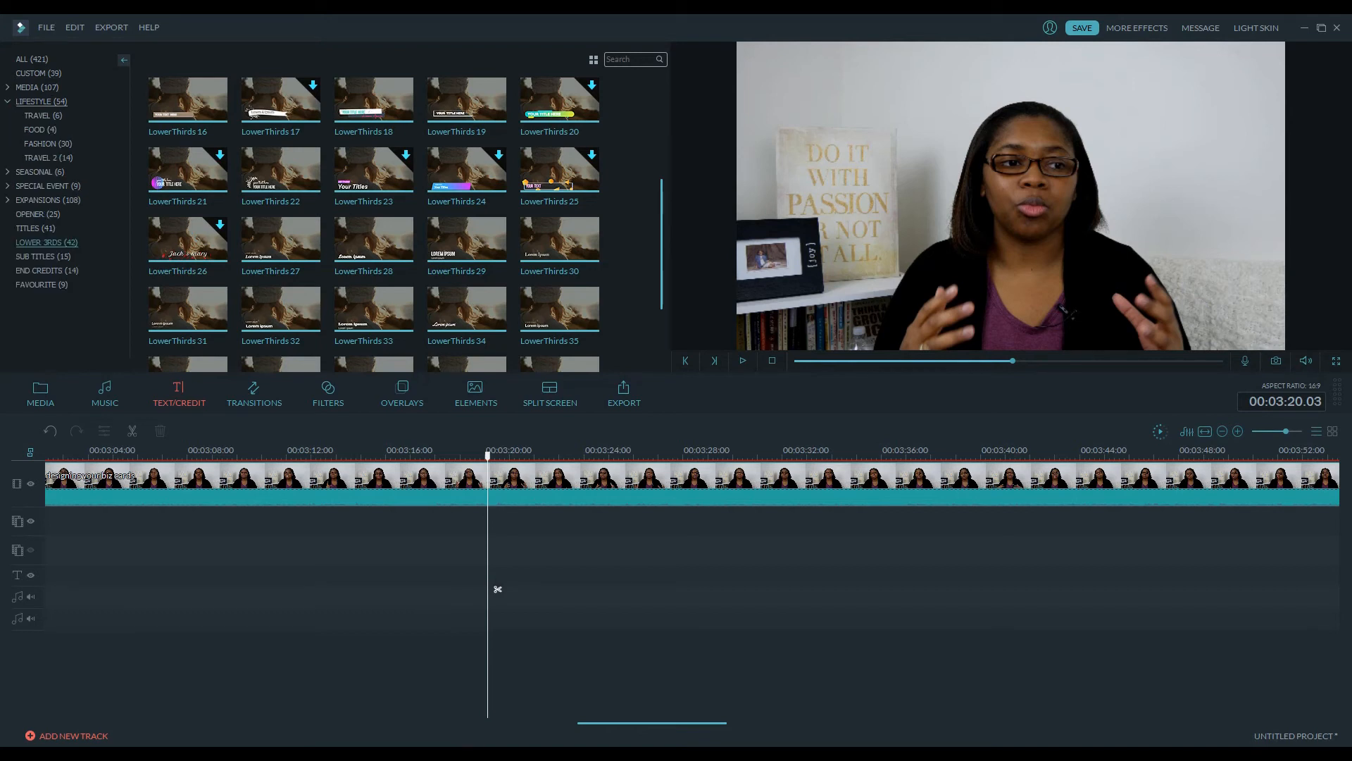
pyautogui.click(40, 130)
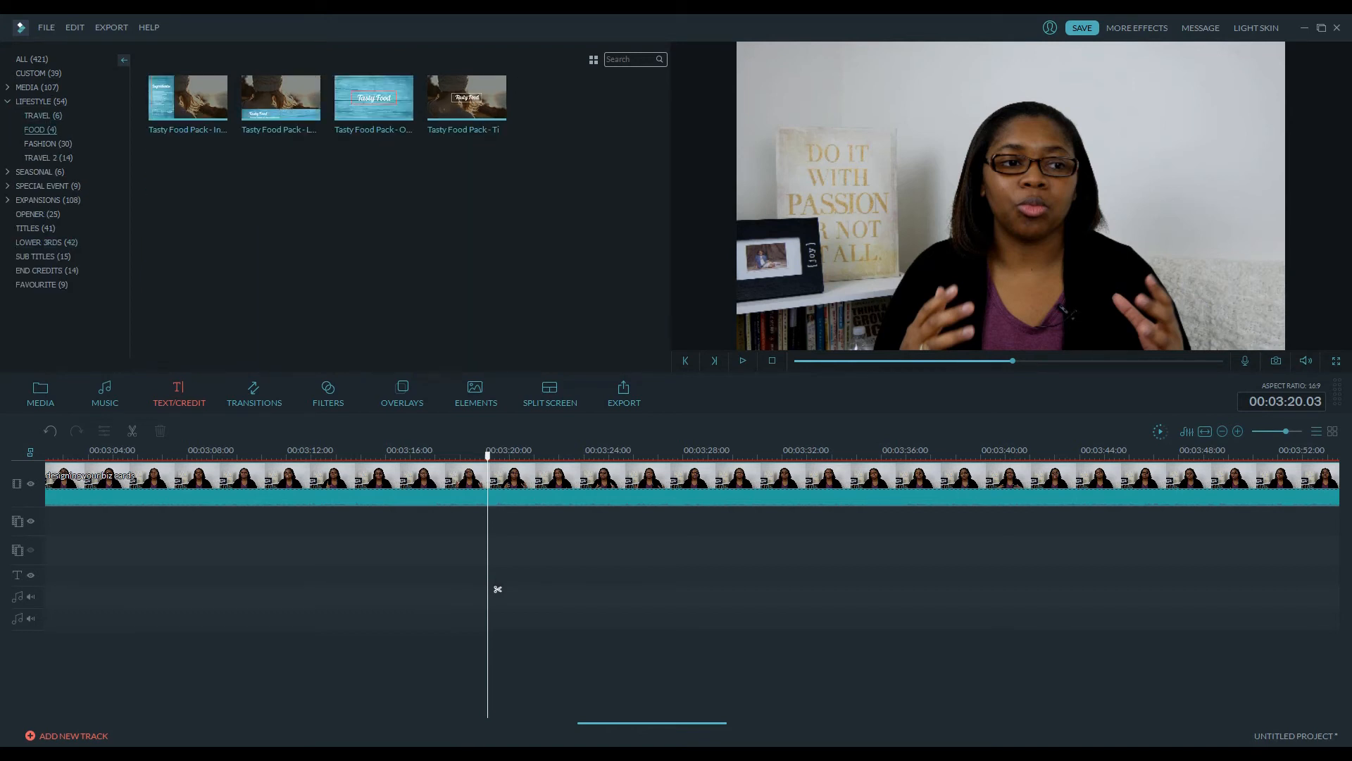
pyautogui.click(48, 143)
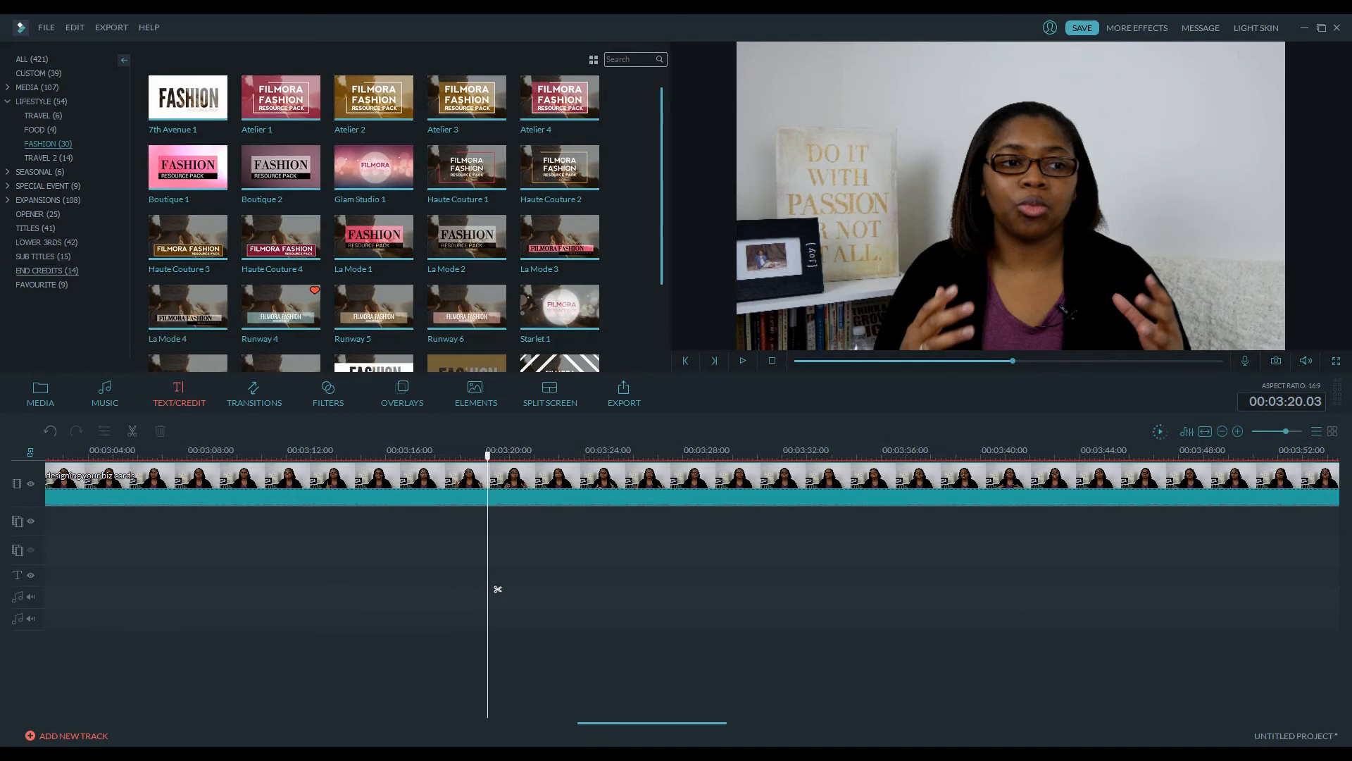
pyautogui.click(41, 102)
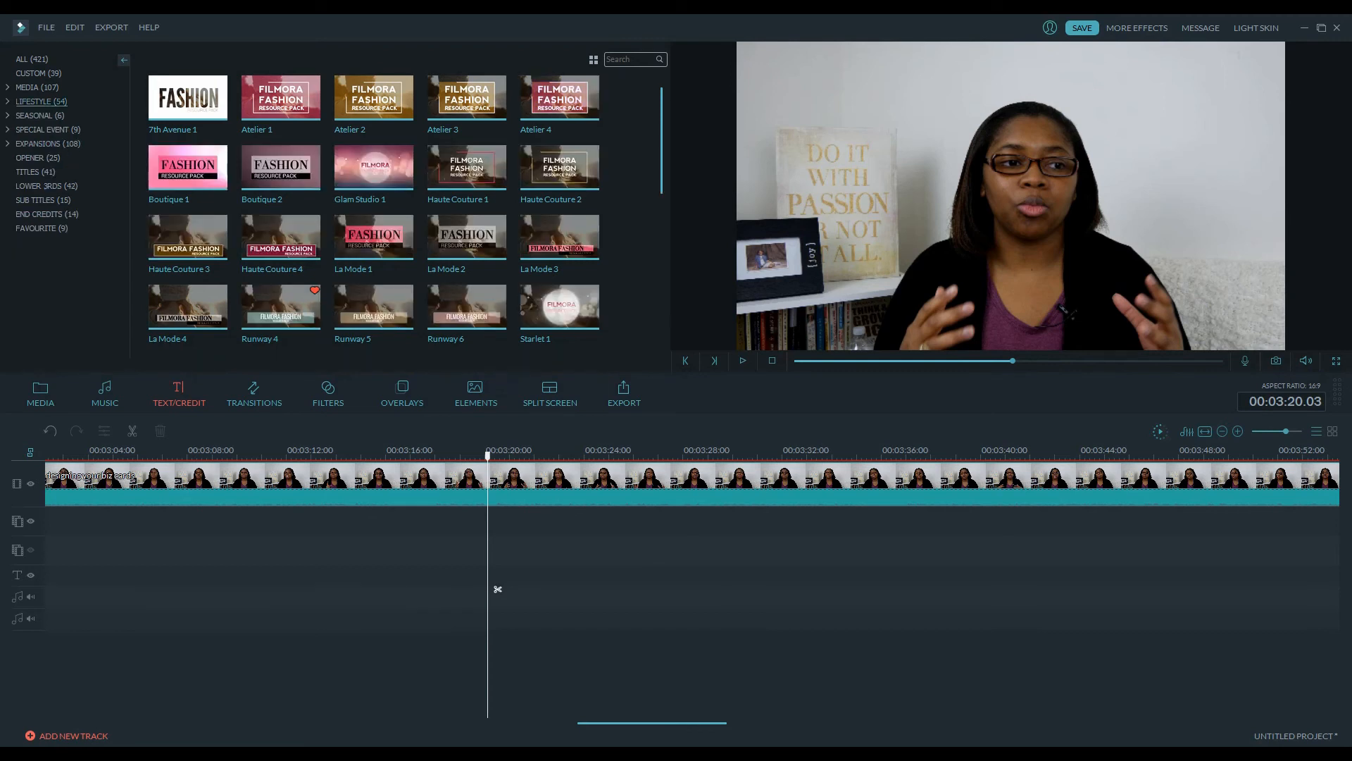
pyautogui.click(47, 186)
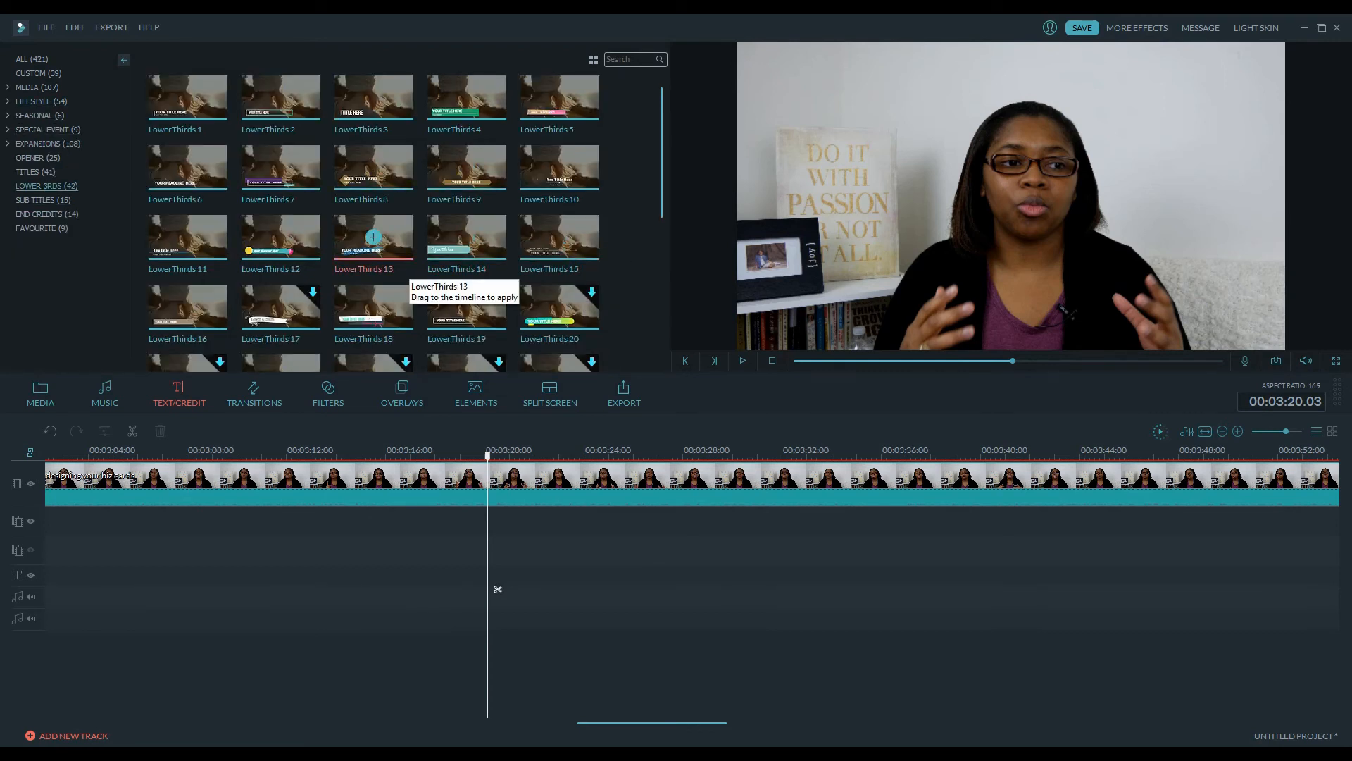
# Add the LowerThirds 13 title to the title track at the playhead and nudge it slightly later
pyautogui.moveTo(497, 589); pyautogui.dragTo(497, 589)
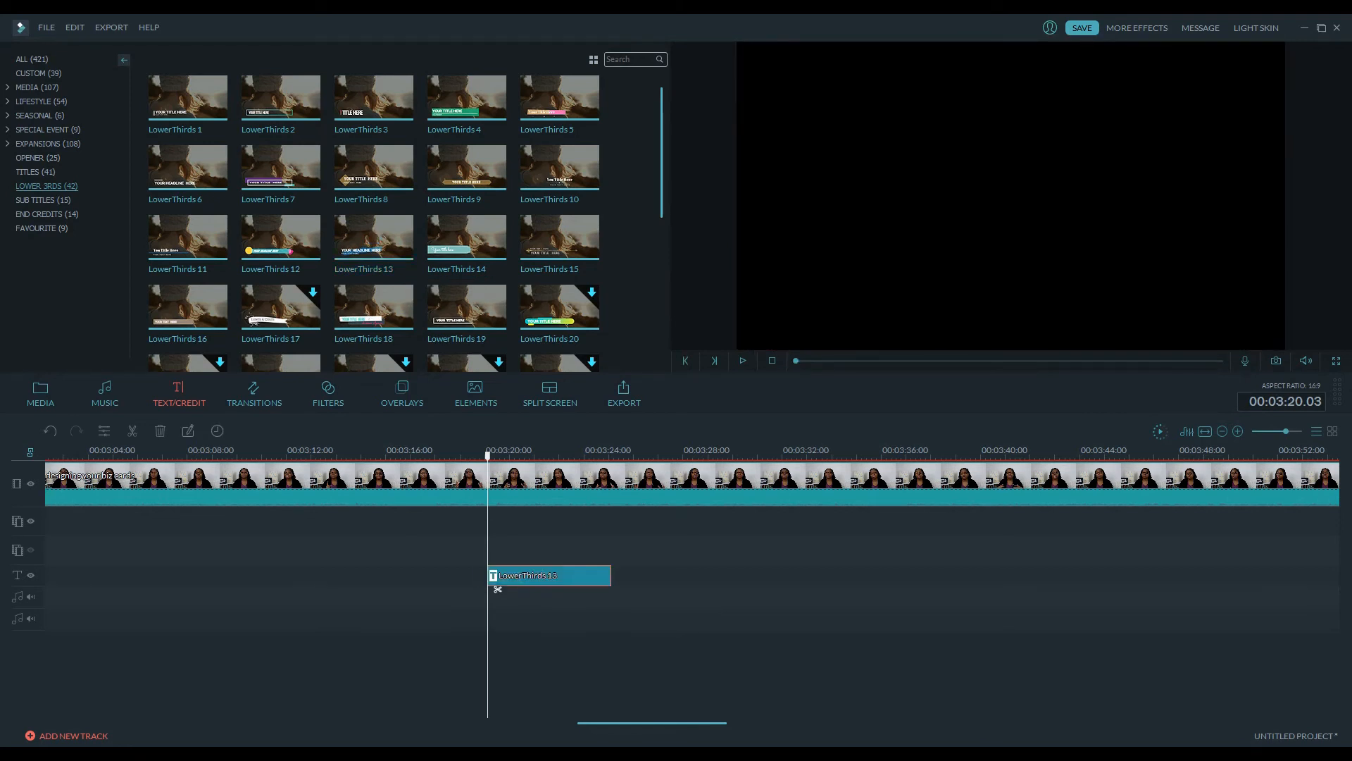
pyautogui.click(498, 589)
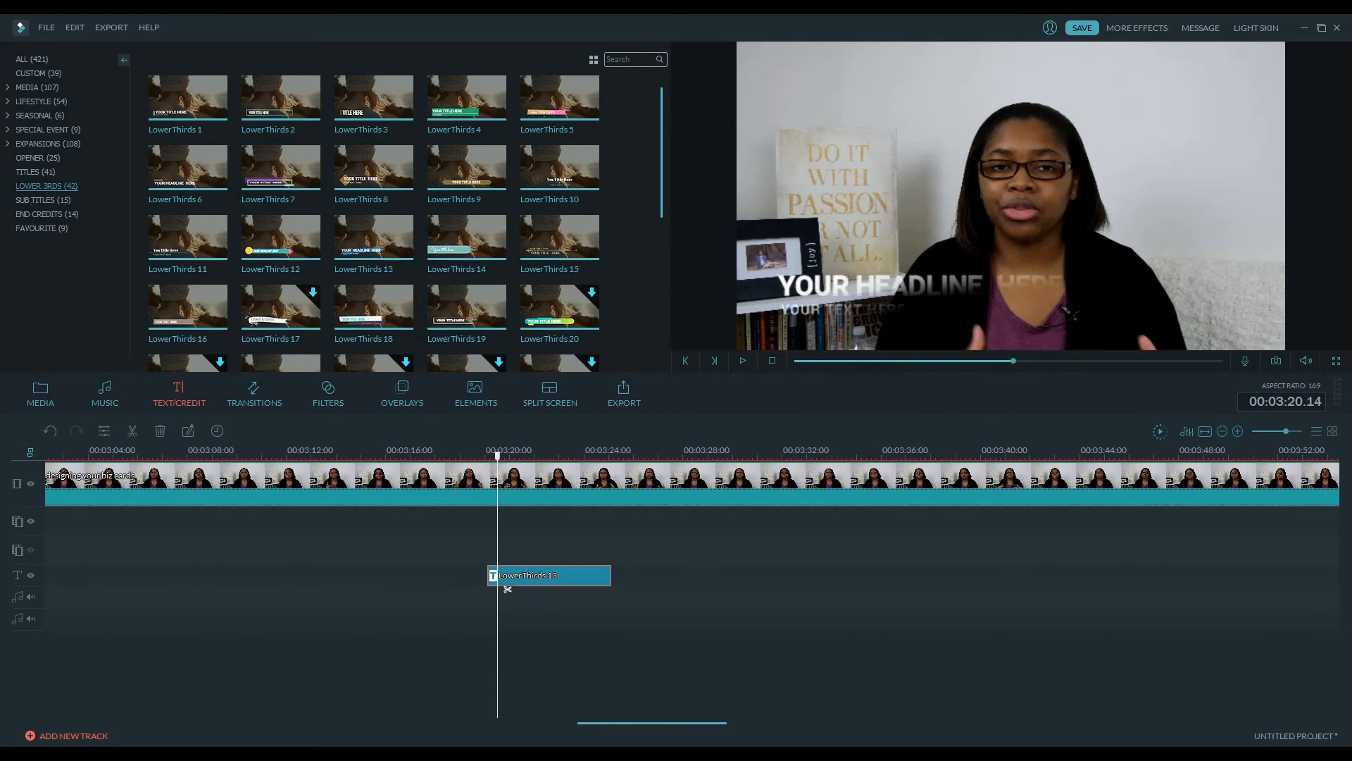
pyautogui.moveTo(507, 589); pyautogui.dragTo(524, 589)
# Open the title's text editor and try Showcard Gothic, a light font and AbrilFatface-Regular for the headline
pyautogui.doubleClick(524, 583)
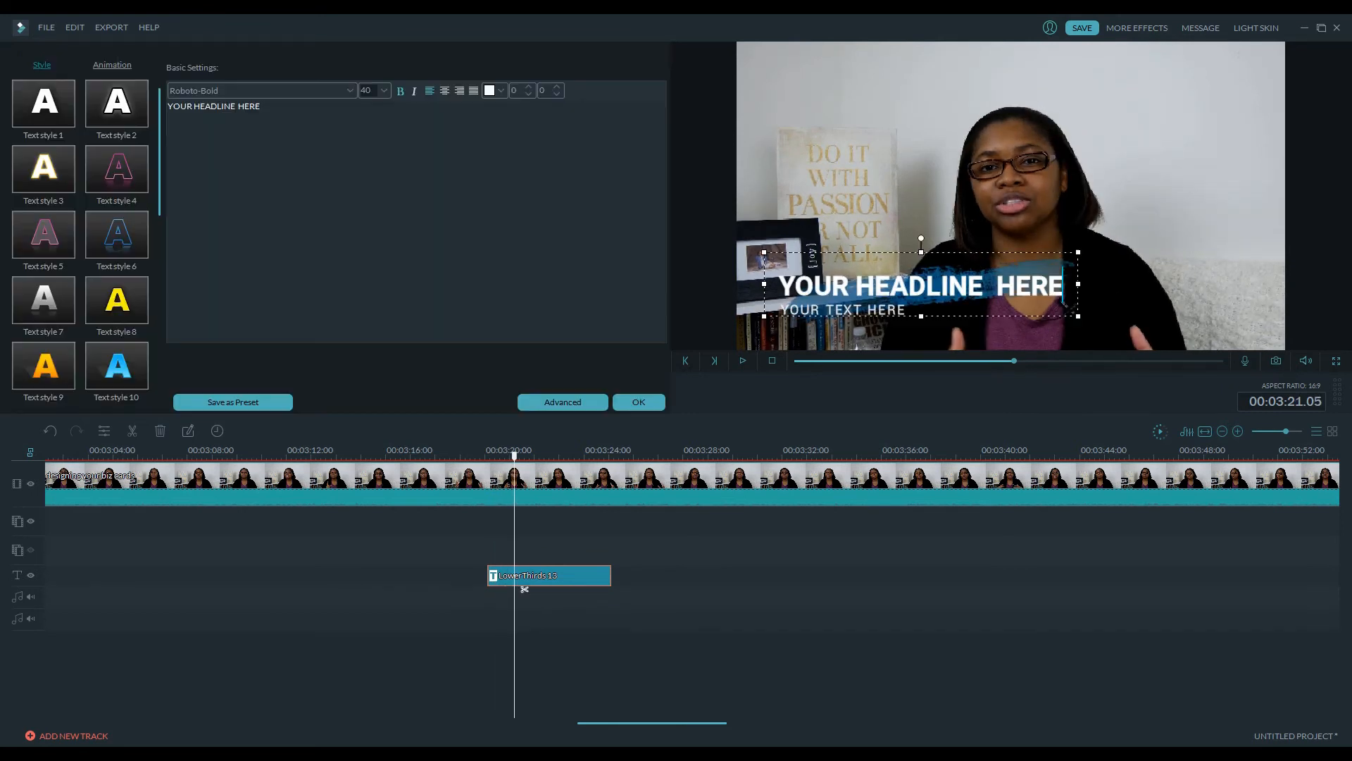
pyautogui.press('Down')
pyautogui.press('Down')
pyautogui.press('Down')
pyautogui.press('Down')
pyautogui.press('Down')
pyautogui.press('Down')
pyautogui.press('Down')
pyautogui.press('Down')
pyautogui.press('Down')
pyautogui.press('Down')
pyautogui.press('Down')
pyautogui.press('Down')
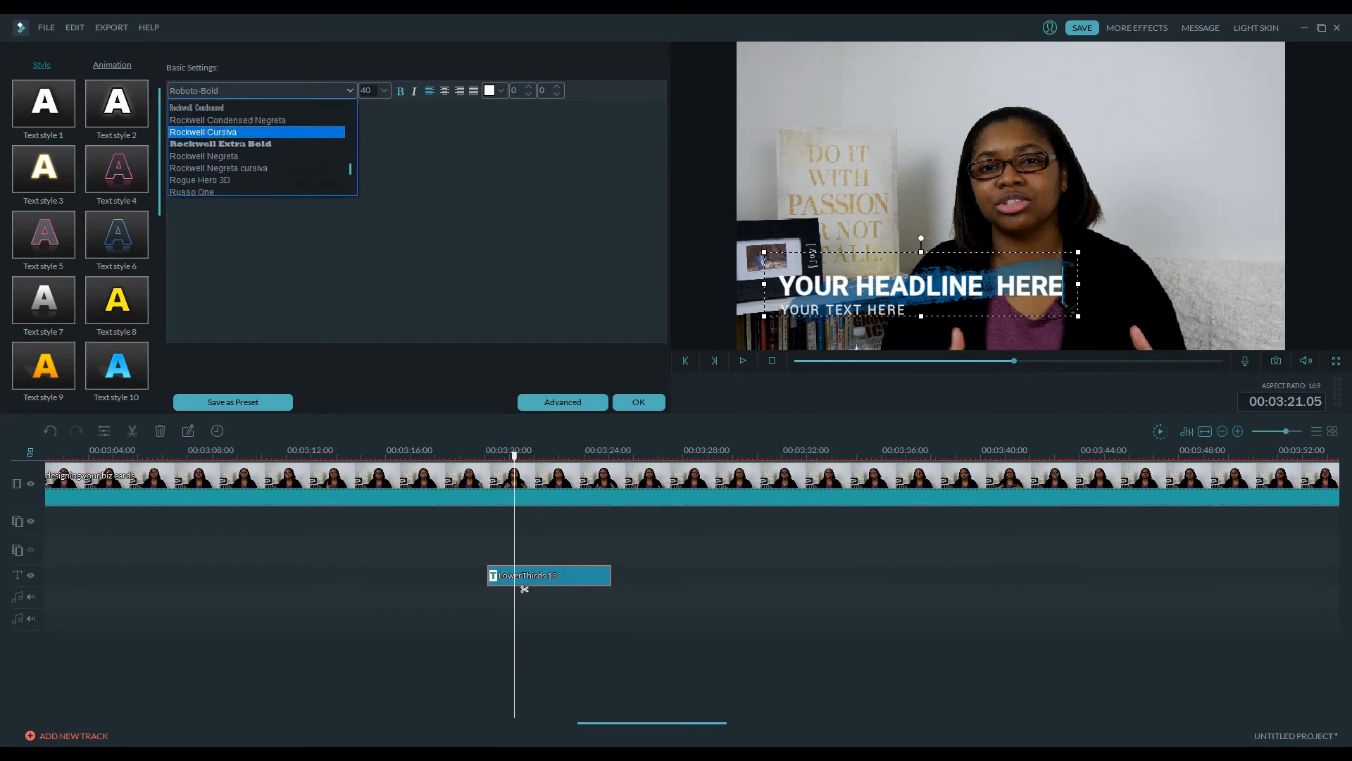
pyautogui.press('Return')
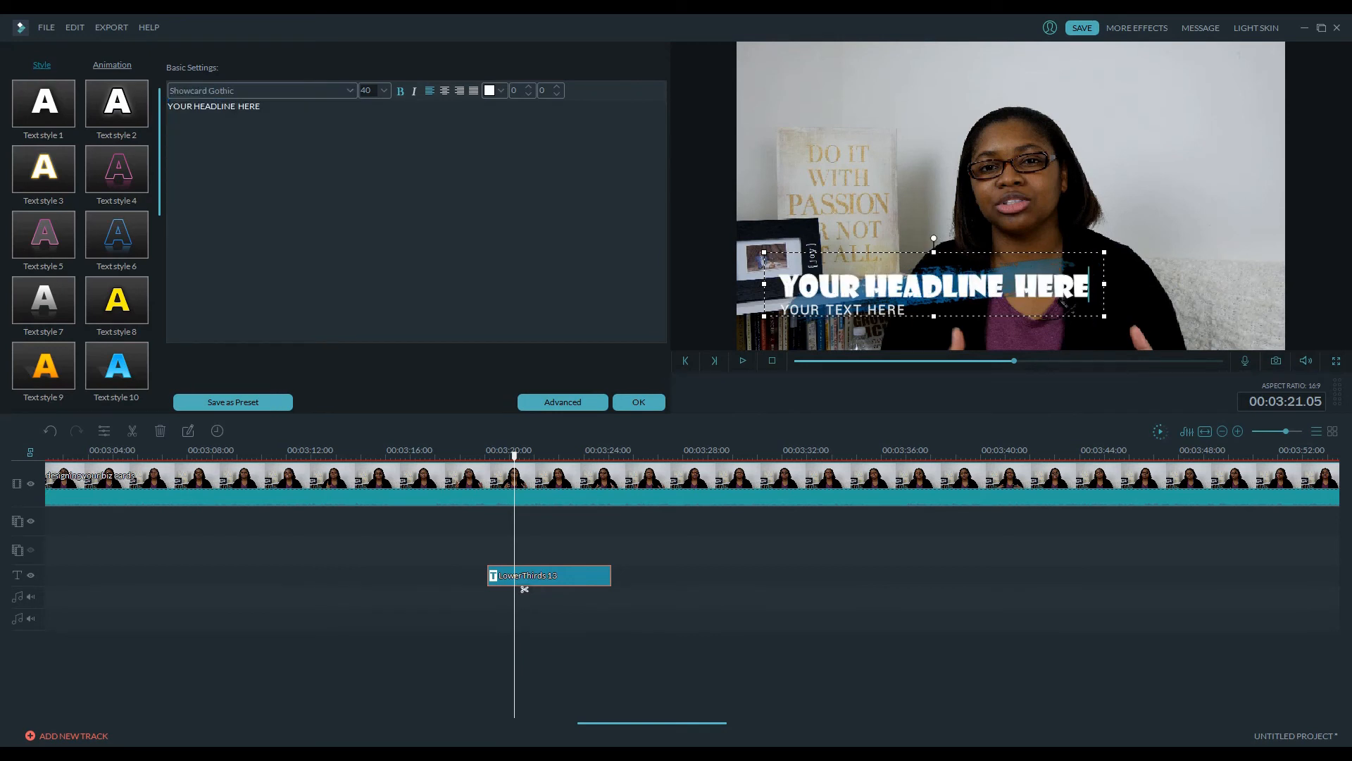
pyautogui.hotkey('alt', 'Down')
pyautogui.press('Down')
pyautogui.press('Down')
pyautogui.press('Down')
pyautogui.press('Down')
pyautogui.press('Down')
pyautogui.press('Down')
pyautogui.press('Down')
pyautogui.press('Down')
pyautogui.press('Down')
pyautogui.press('Down')
pyautogui.press('Down')
pyautogui.press('Down')
pyautogui.press('Down')
pyautogui.press('Down')
pyautogui.press('Down')
pyautogui.press('Down')
pyautogui.press('Down')
pyautogui.press('Down')
pyautogui.press('Down')
pyautogui.press('Down')
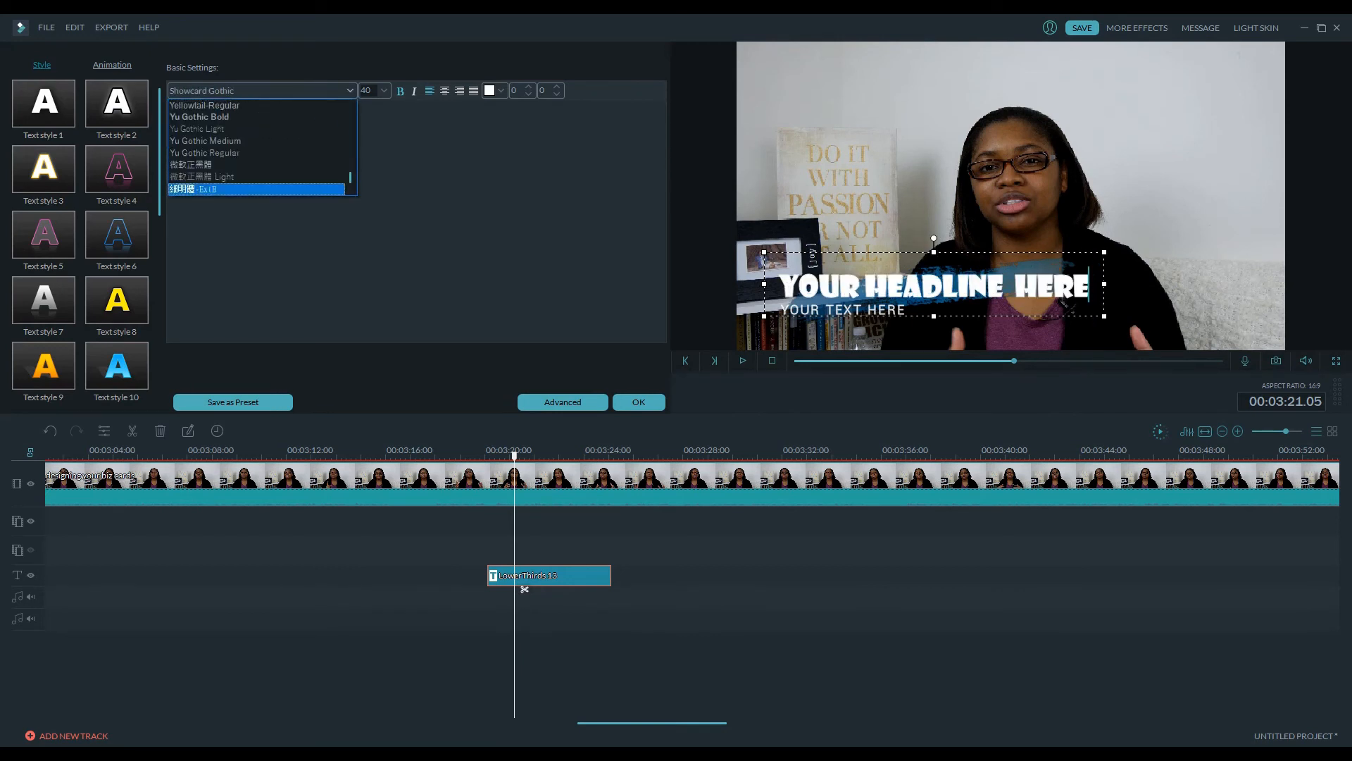
pyautogui.press('Up')
pyautogui.press('Return')
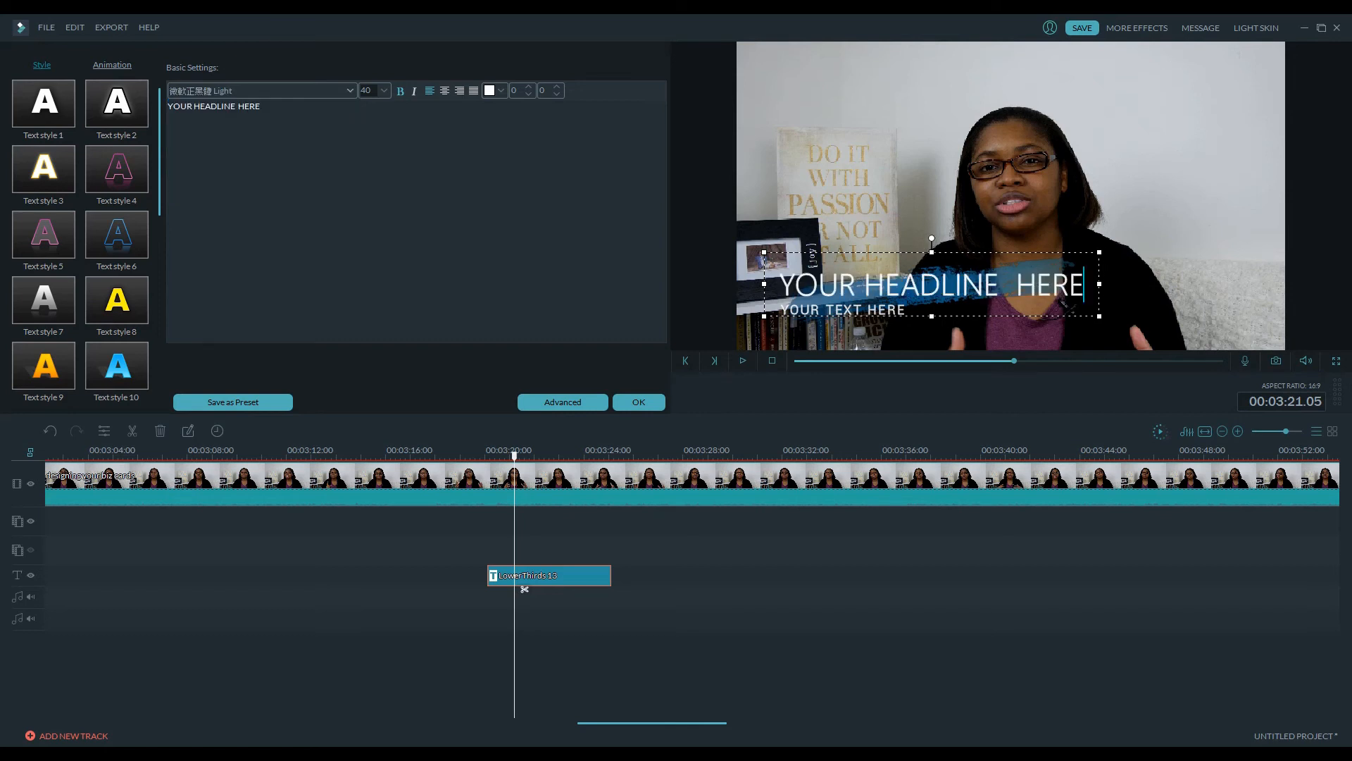
pyautogui.hotkey('alt', 'Down')
pyautogui.press('Up')
pyautogui.press('Up')
pyautogui.press('Up')
pyautogui.press('Up')
pyautogui.press('Up')
pyautogui.press('Up')
pyautogui.press('Up')
pyautogui.press('Up')
pyautogui.press('Up')
pyautogui.press('Up')
pyautogui.press('Up')
pyautogui.press('Up')
pyautogui.press('Up')
pyautogui.press('Up')
pyautogui.press('Up')
pyautogui.press('Return')
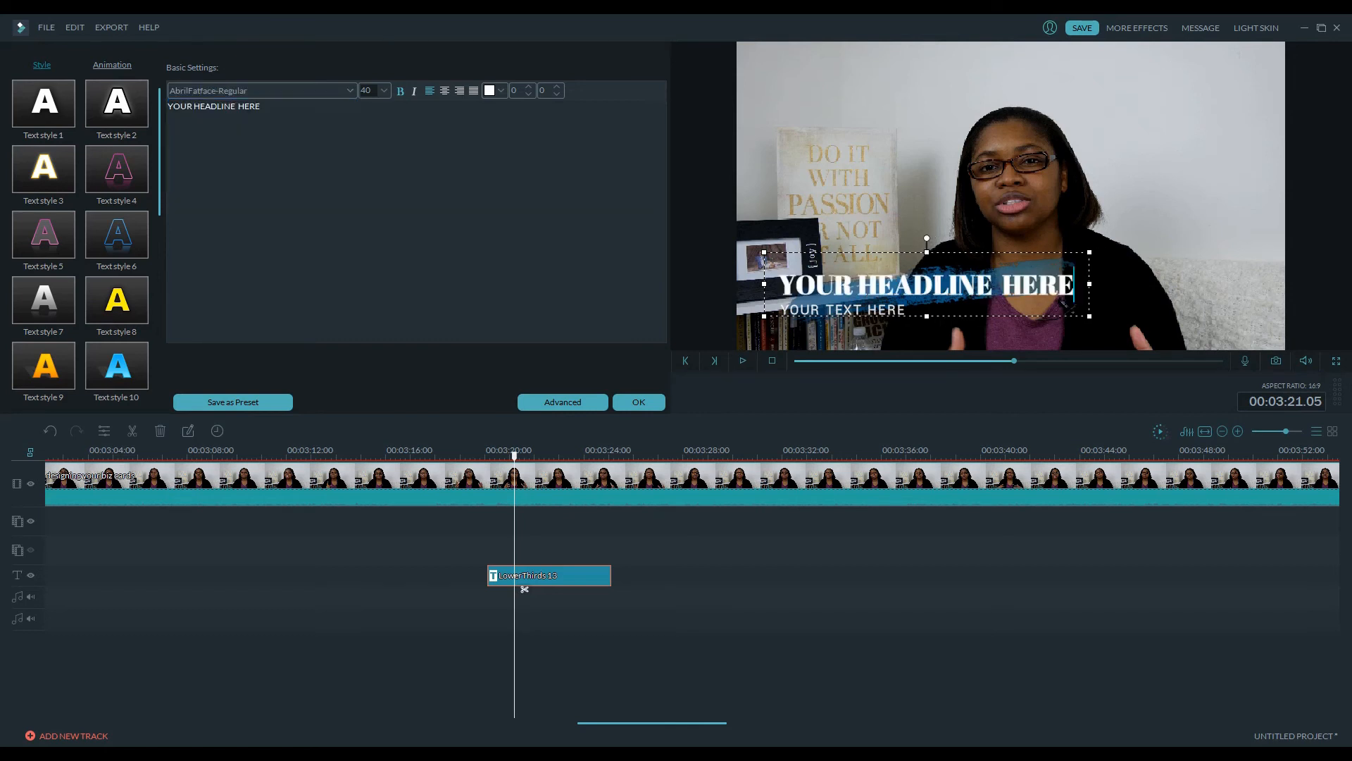
# Try Alpha Echo and Arial Rounded MT Bold, then set the headline font to Bebas Neue Thin and apply
pyautogui.hotkey('alt', 'Down')
pyautogui.press('Down')
pyautogui.press('Down')
pyautogui.press('Down')
pyautogui.press('Down')
pyautogui.press('Down')
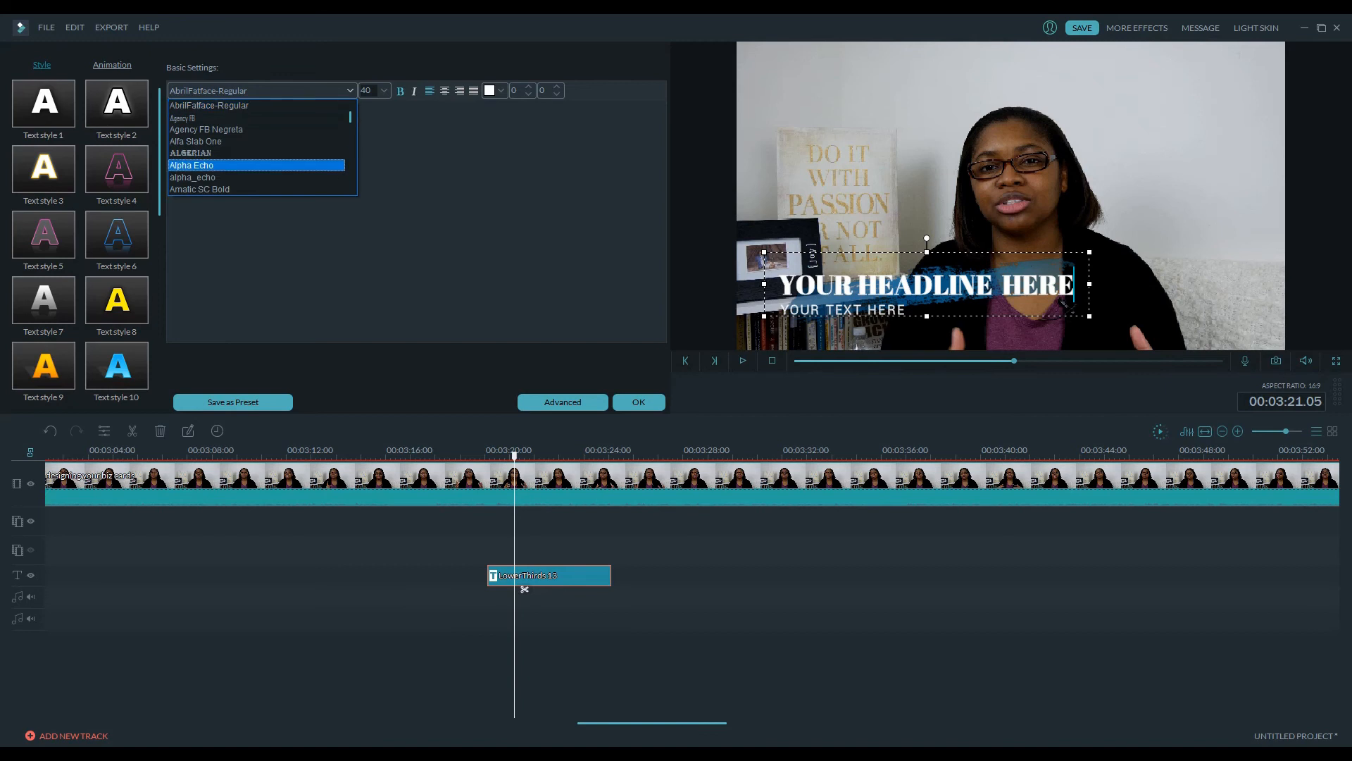
pyautogui.press('Return')
pyautogui.hotkey('alt', 'Down')
pyautogui.press('Down')
pyautogui.press('Down')
pyautogui.press('Down')
pyautogui.press('Down')
pyautogui.press('Down')
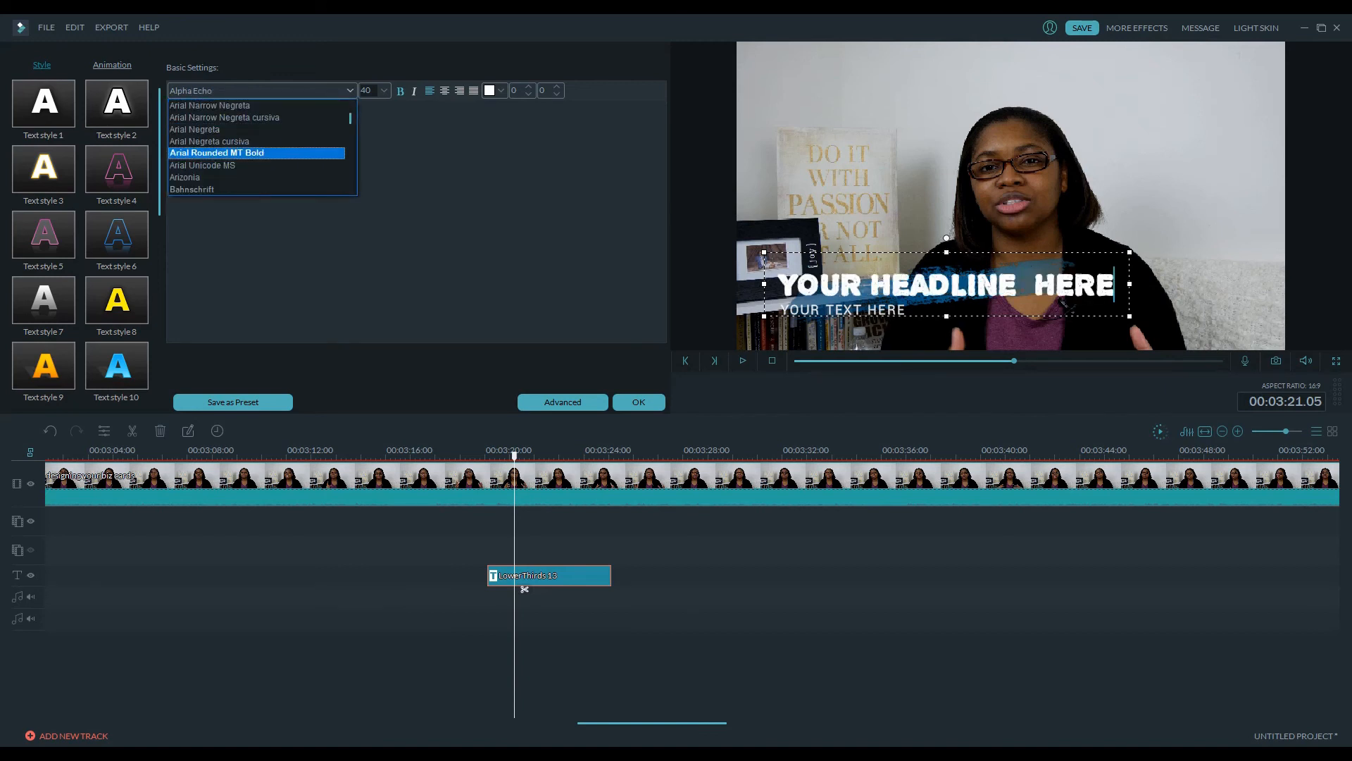
pyautogui.press('Return')
pyautogui.hotkey('alt', 'Down')
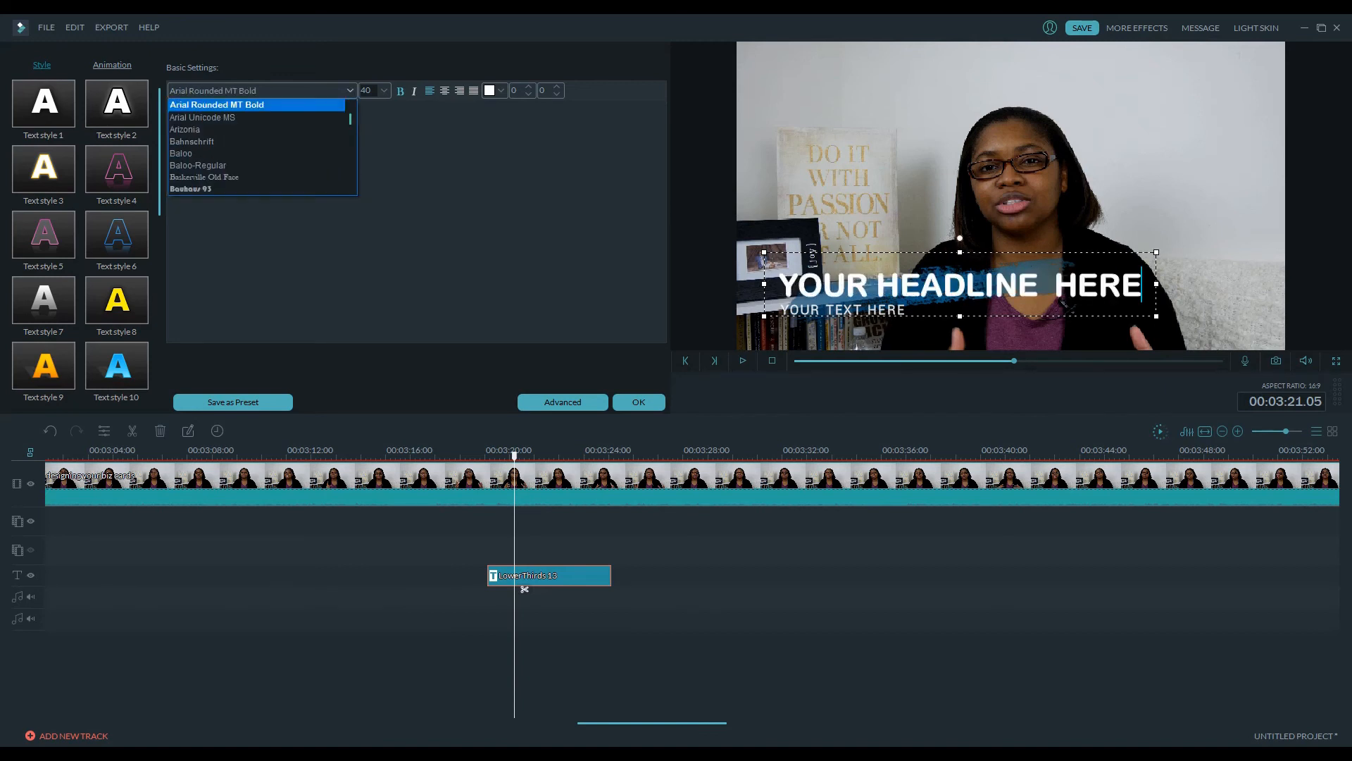
pyautogui.press('Down')
pyautogui.press('Down')
pyautogui.press('Down')
pyautogui.press('Down')
pyautogui.press('Down')
pyautogui.press('Return')
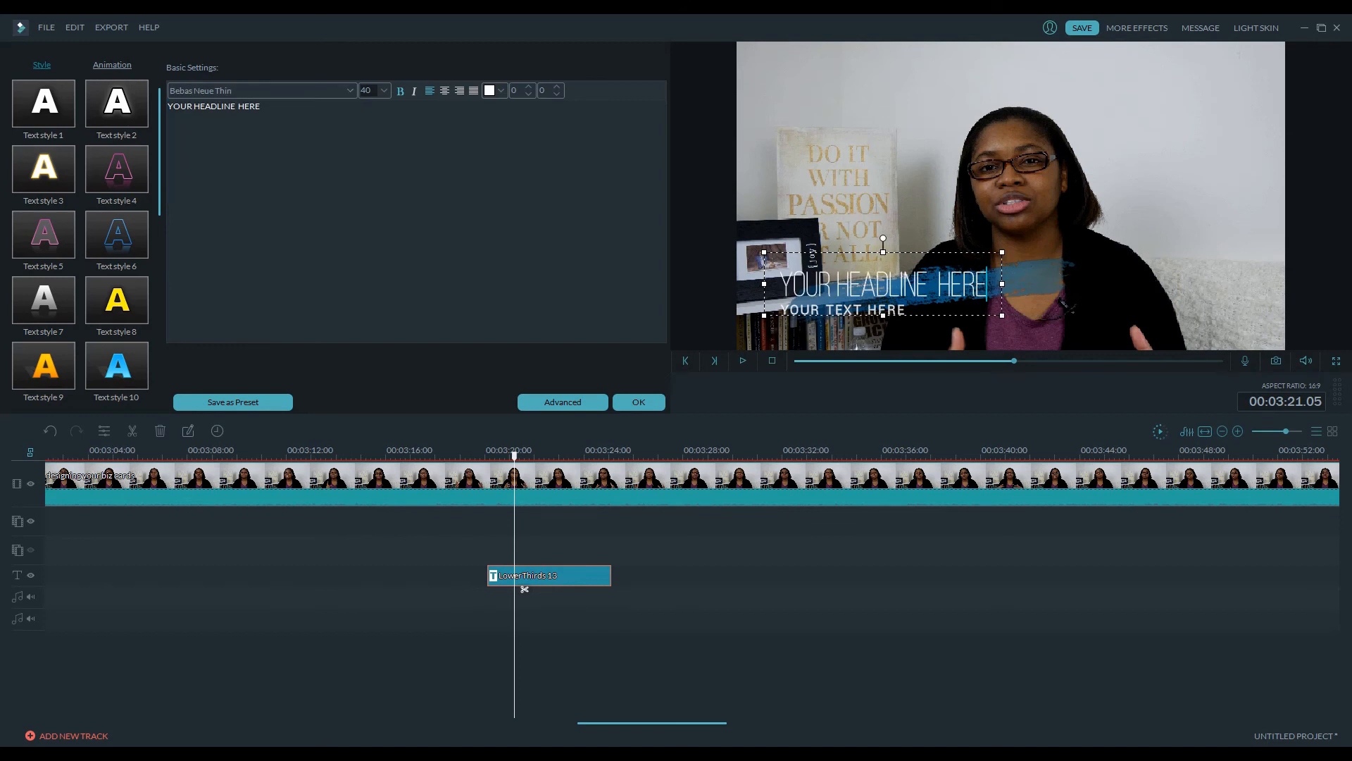
pyautogui.press('Return')
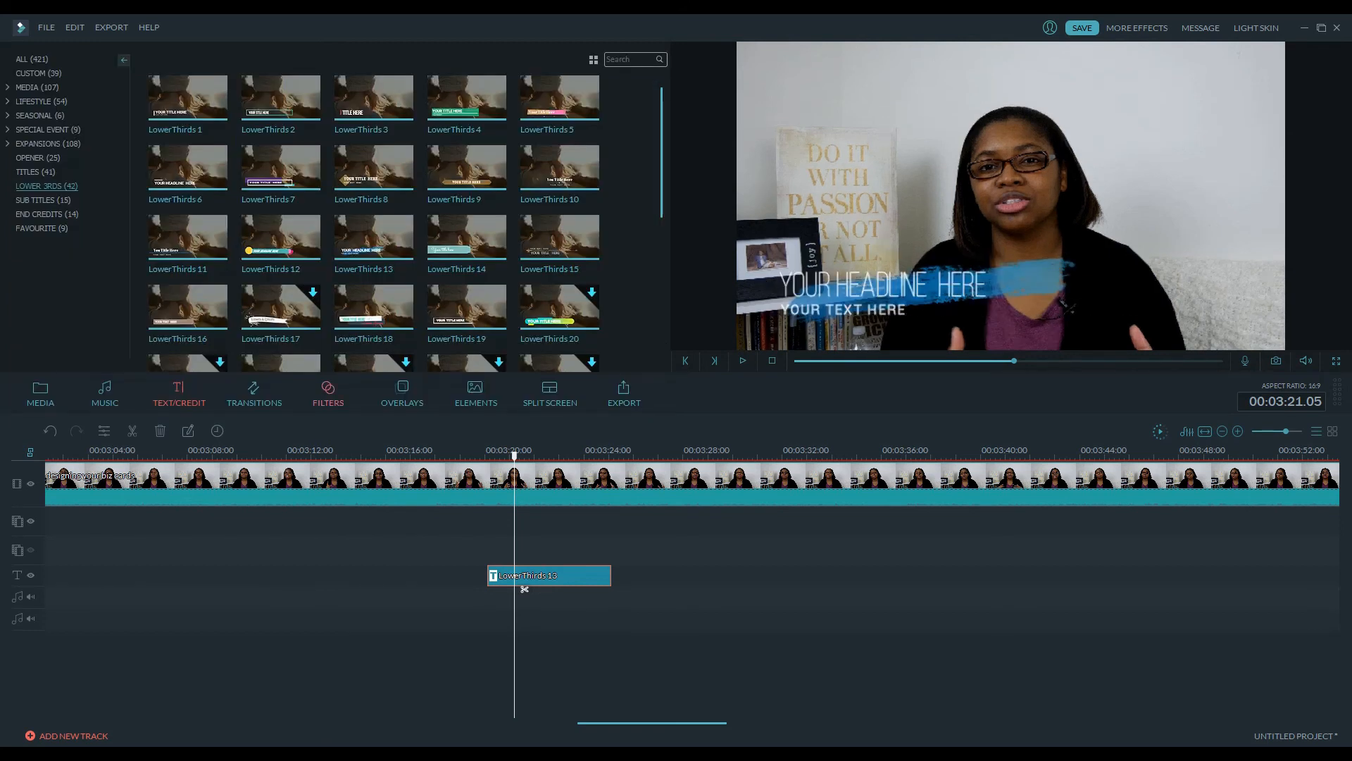
# Open the End Credits title category and play a preview of the Credits 7 template
pyautogui.click(47, 213)
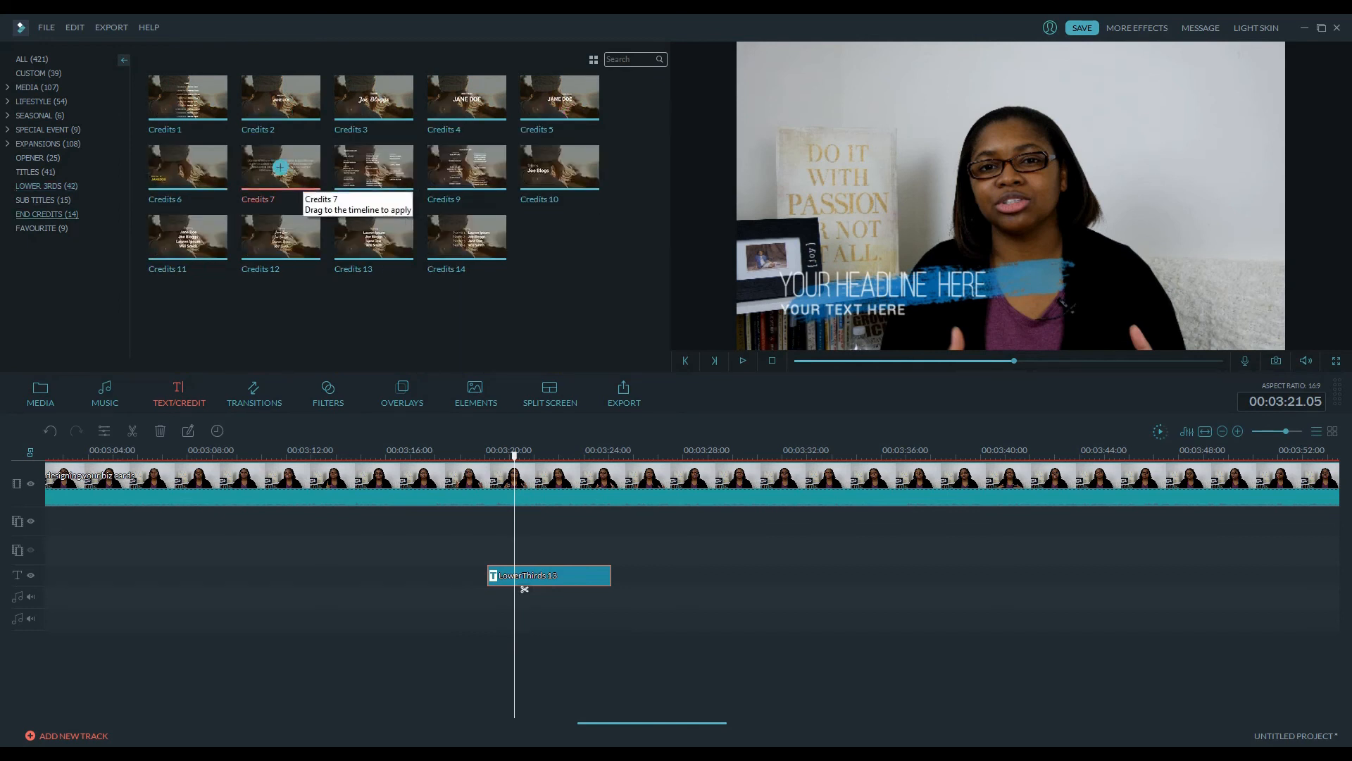
pyautogui.click(280, 168)
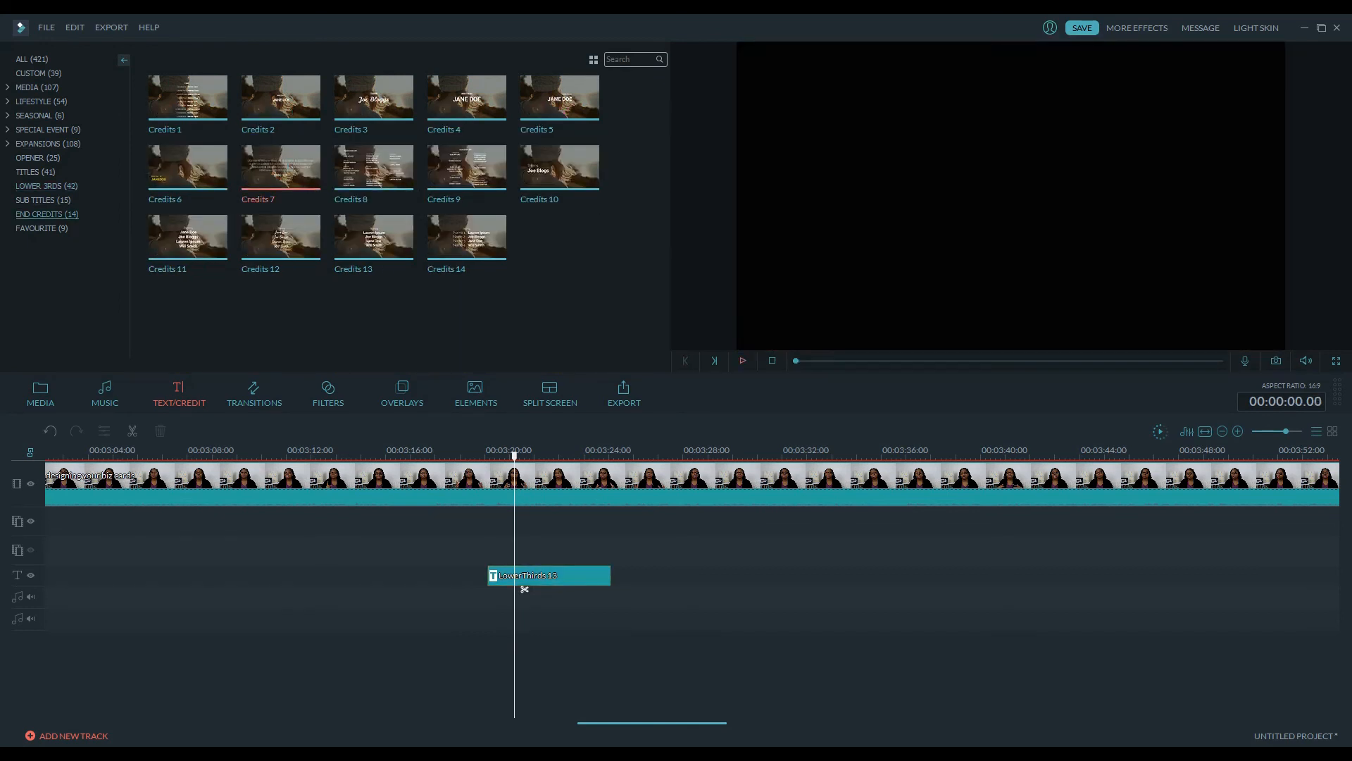
pyautogui.click(742, 361)
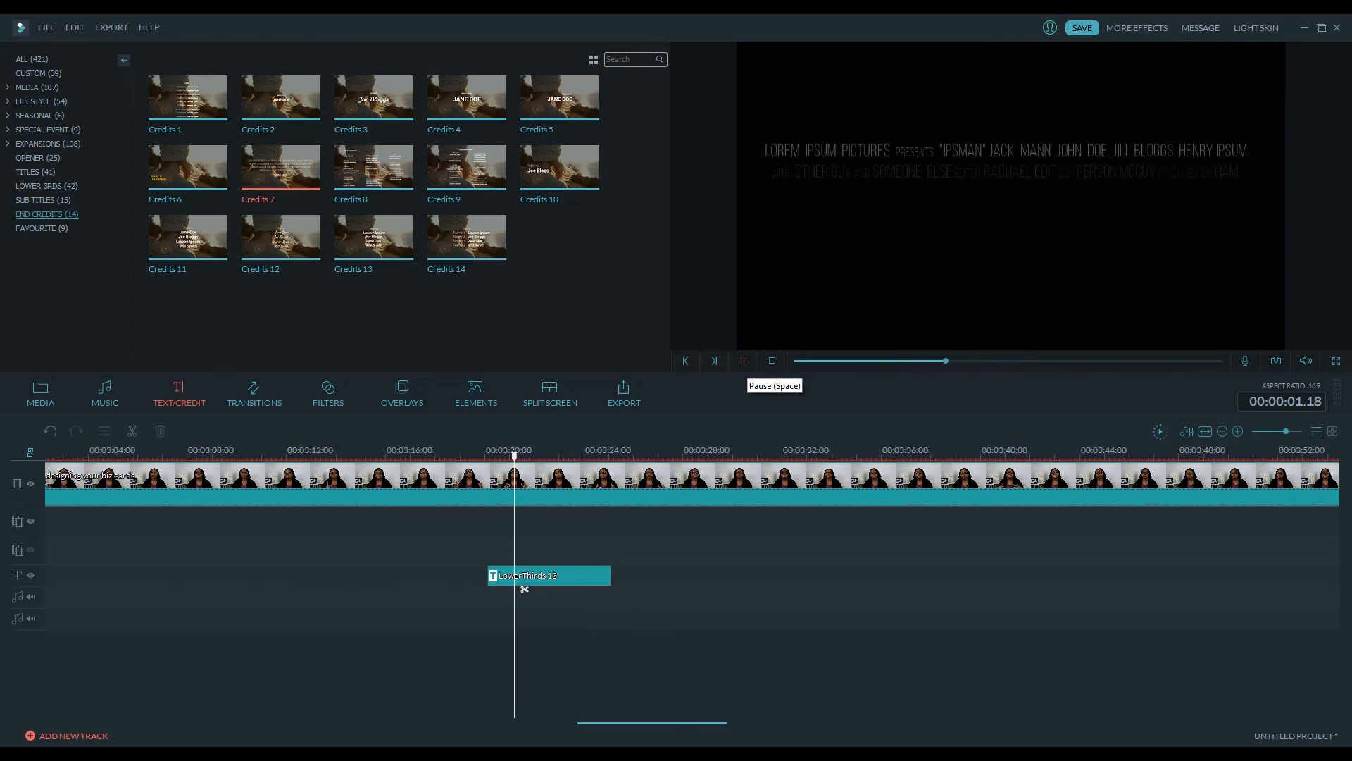